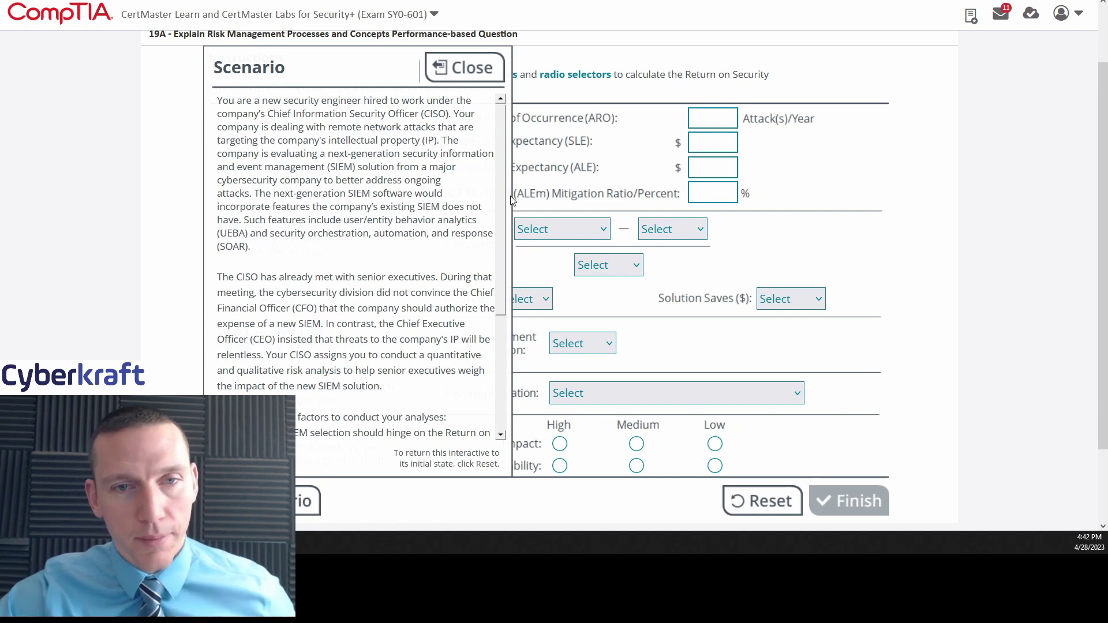
Scroll through the scenario text to read the five SIEM cost factors
drag(500, 197, 500, 291)
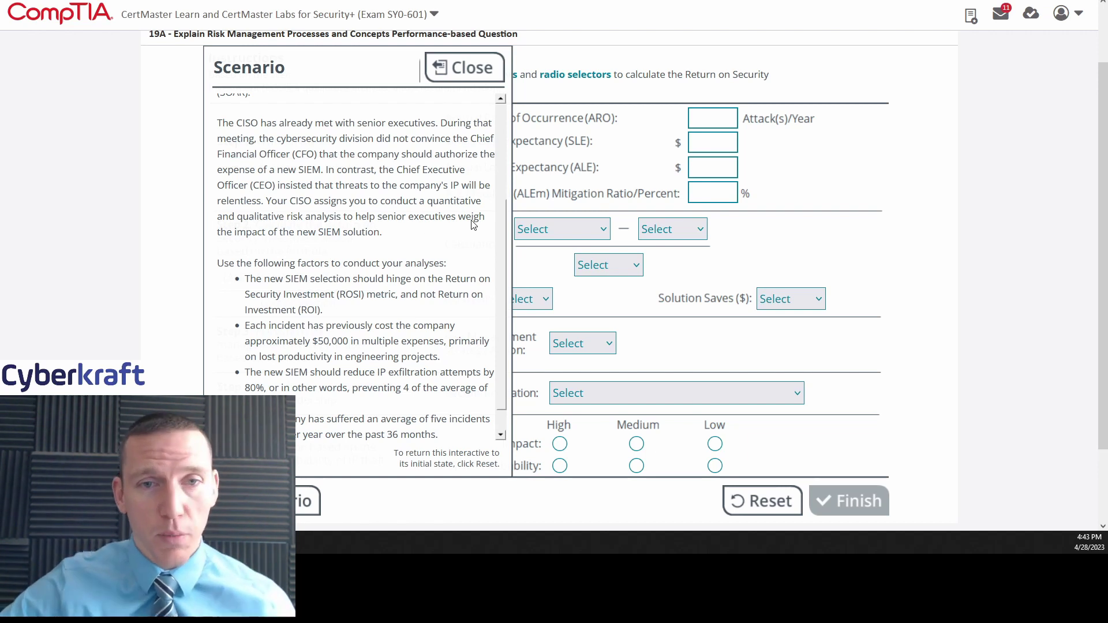
drag(501, 222, 495, 243)
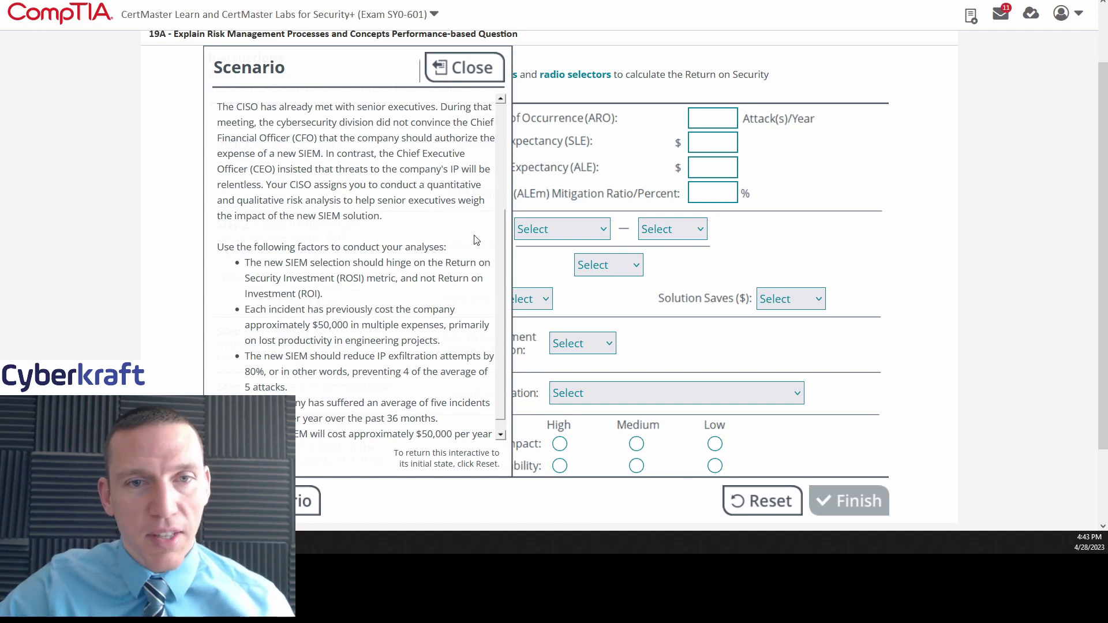
scroll(494, 231, up, 1)
scroll(493, 231, down, 1)
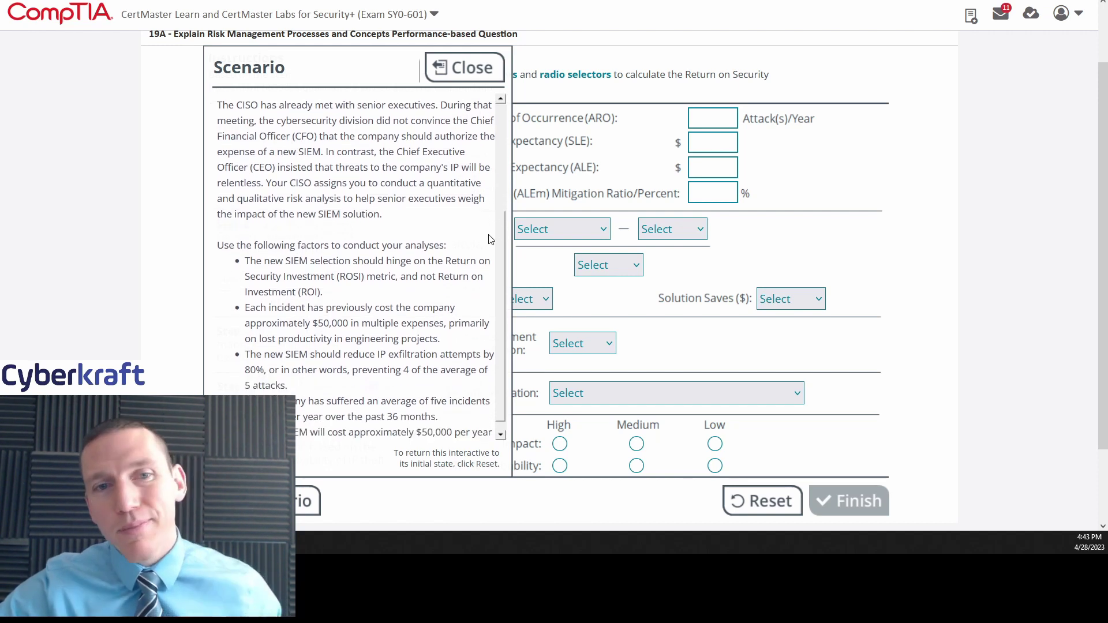
scroll(490, 239, down, 1)
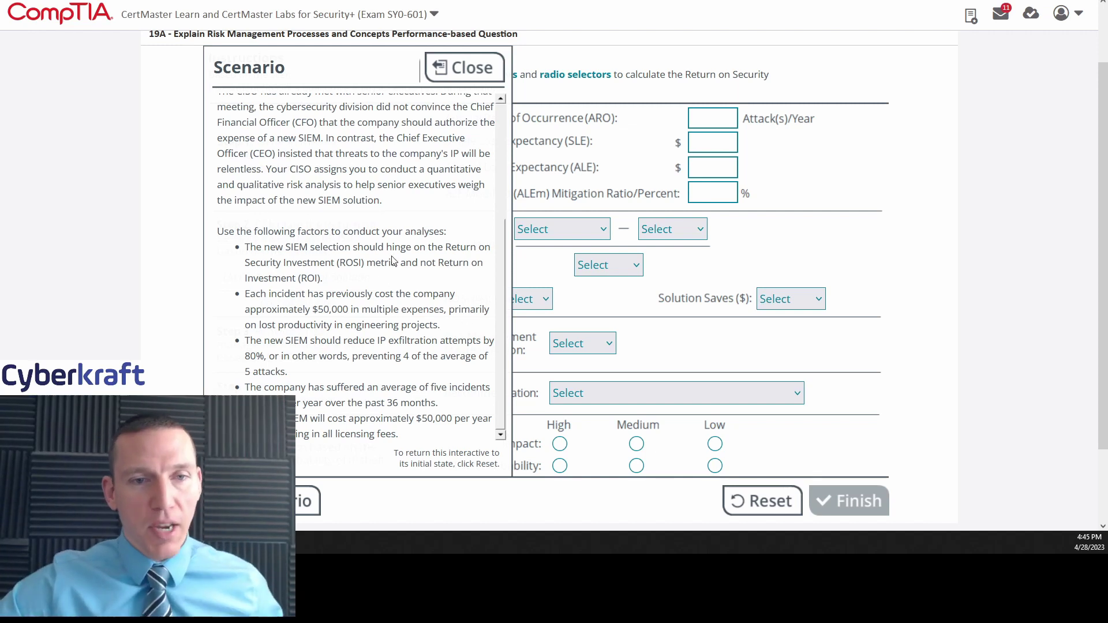
Enter 5 attacks per year as the ARO, checking the scenario text for the rate
click(456, 68)
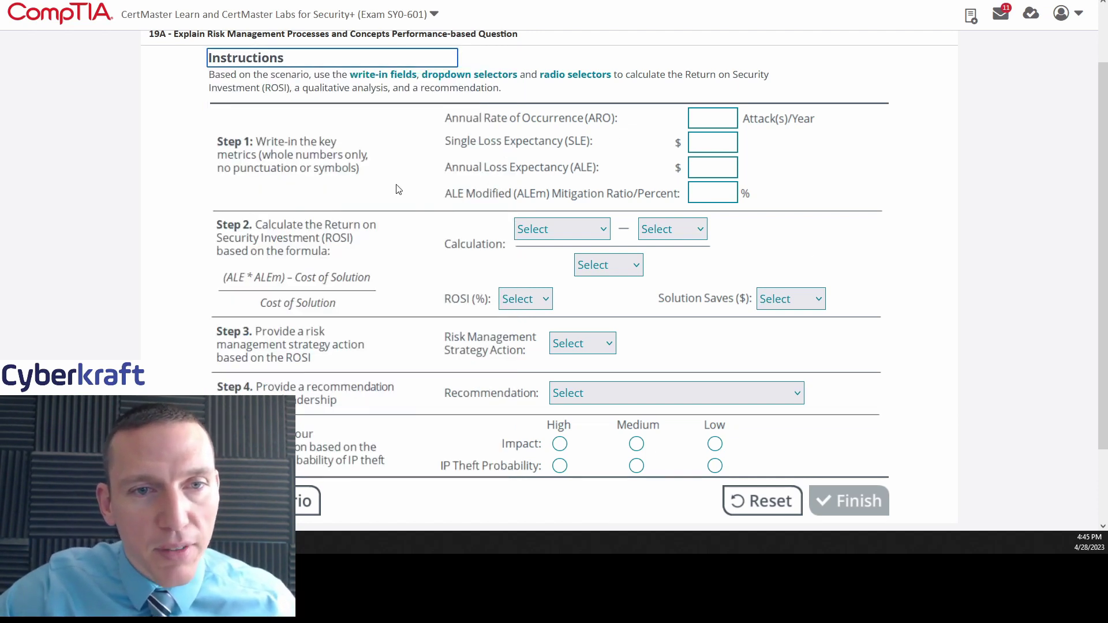
click(720, 117)
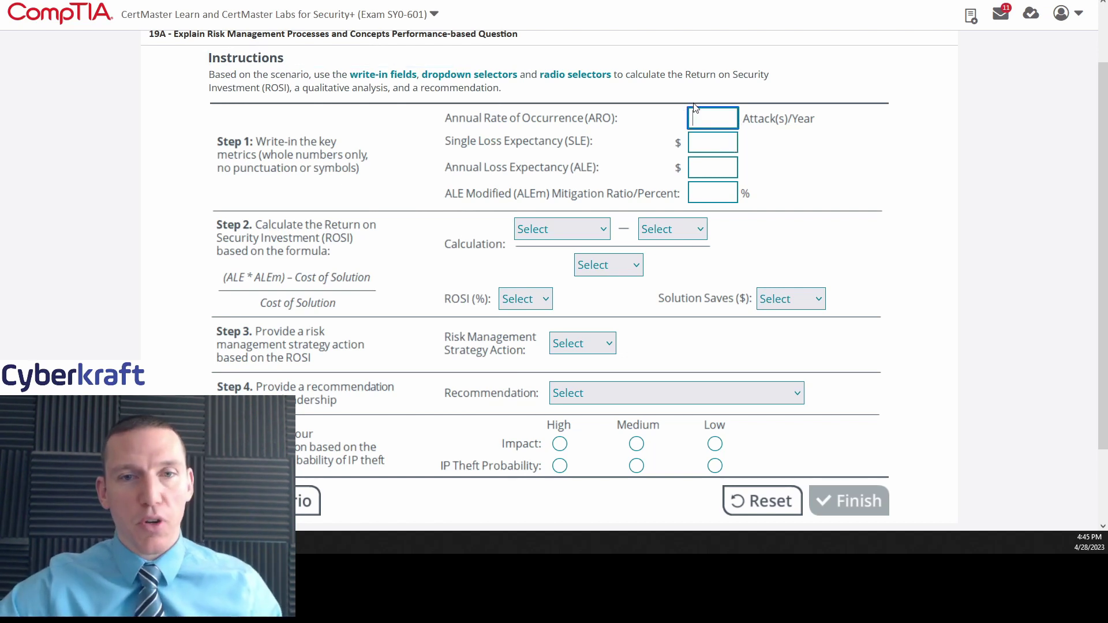
click(309, 501)
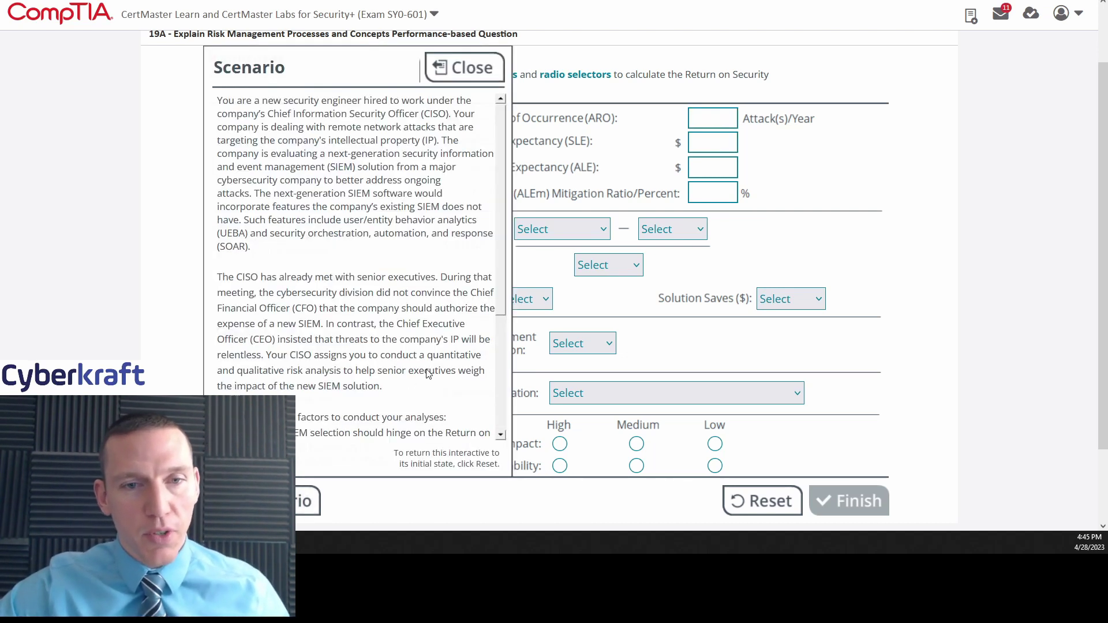
drag(501, 207, 502, 322)
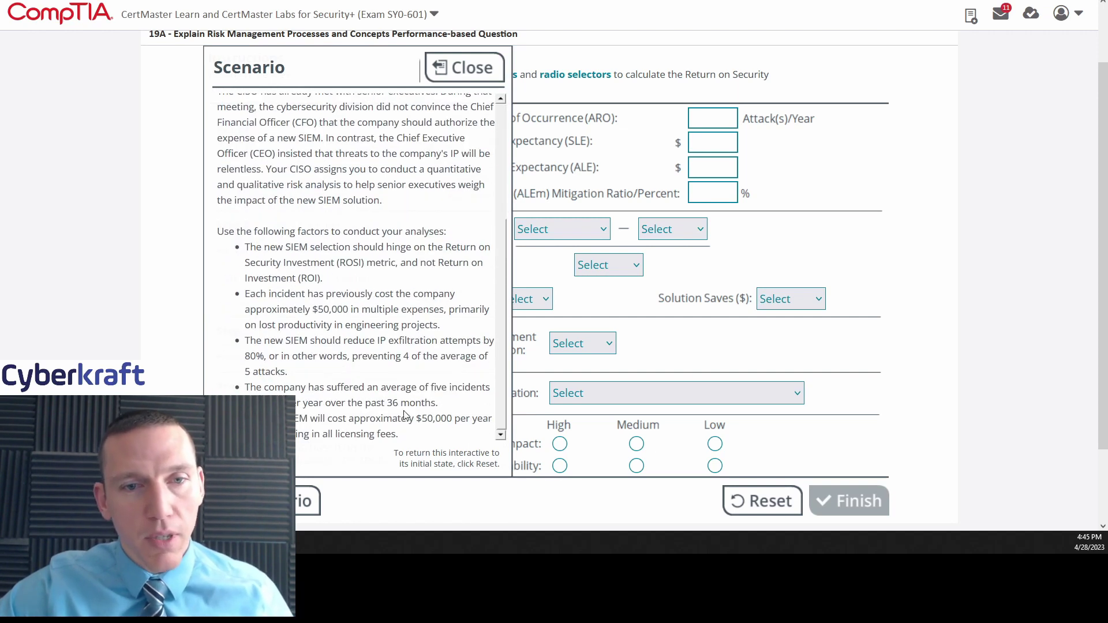
click(703, 121)
text(5)
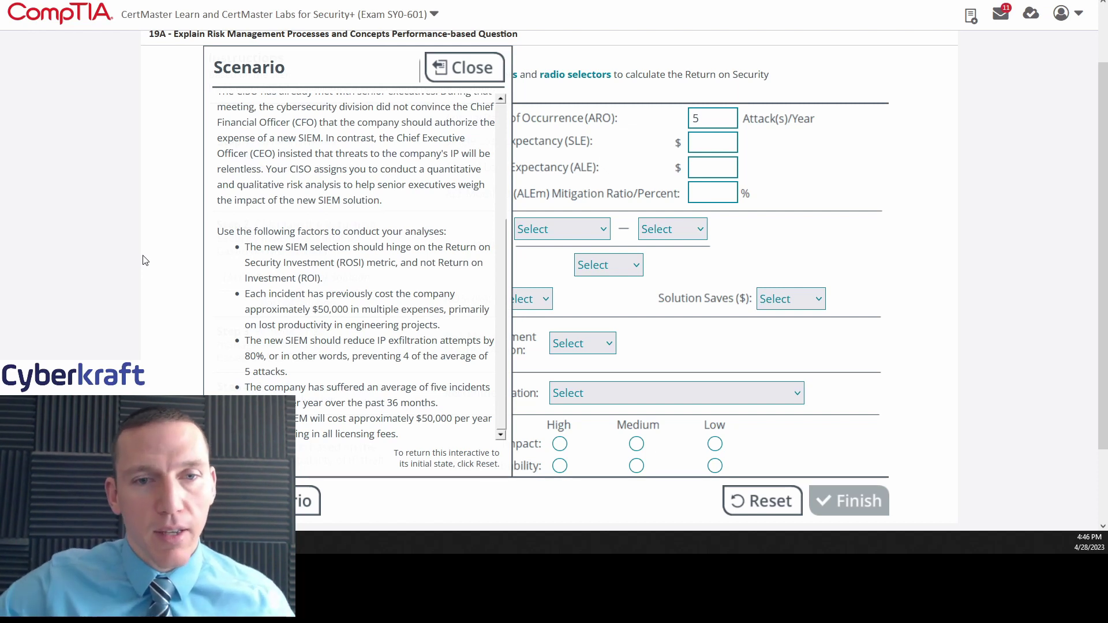
Check the ARO entry, then bring the scenario back up to find the loss figures
click(456, 67)
click(719, 115)
click(717, 144)
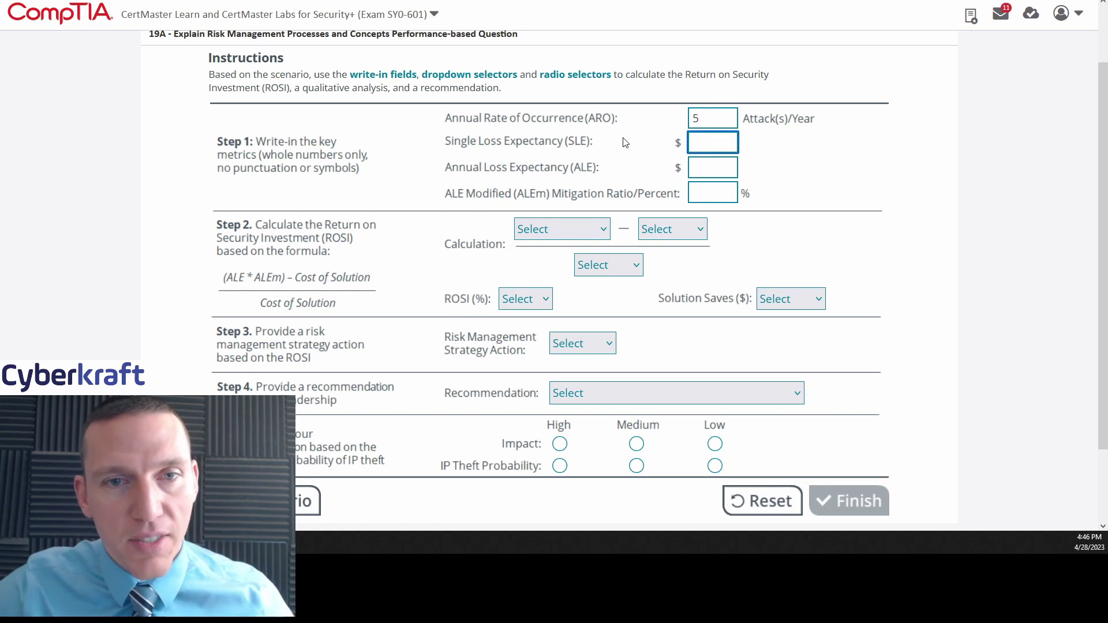
click(315, 501)
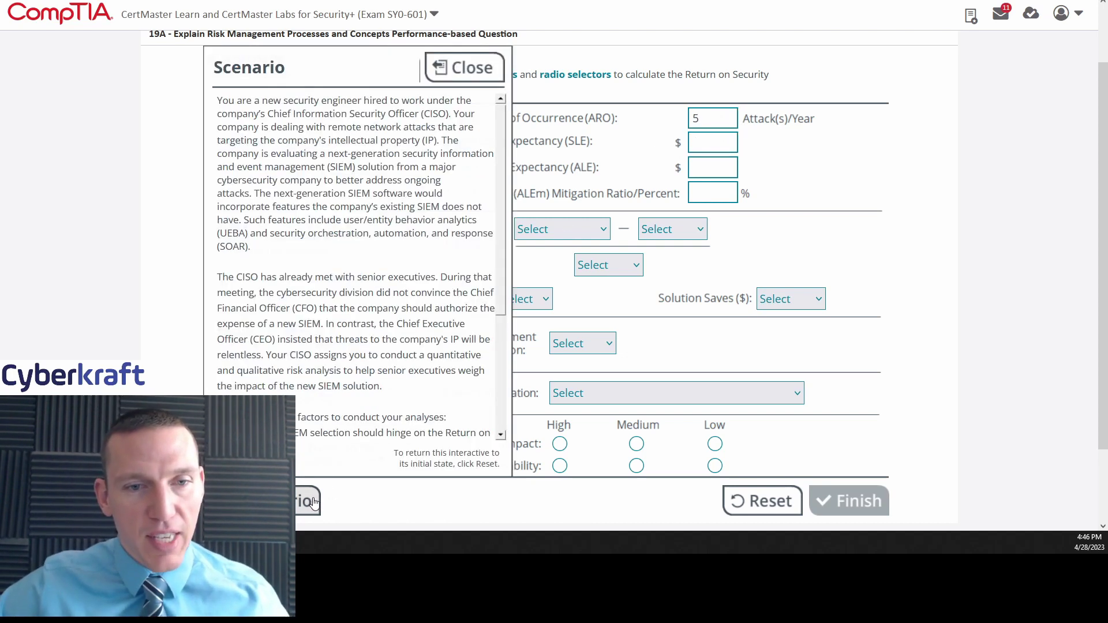
scroll(478, 313, down, 3)
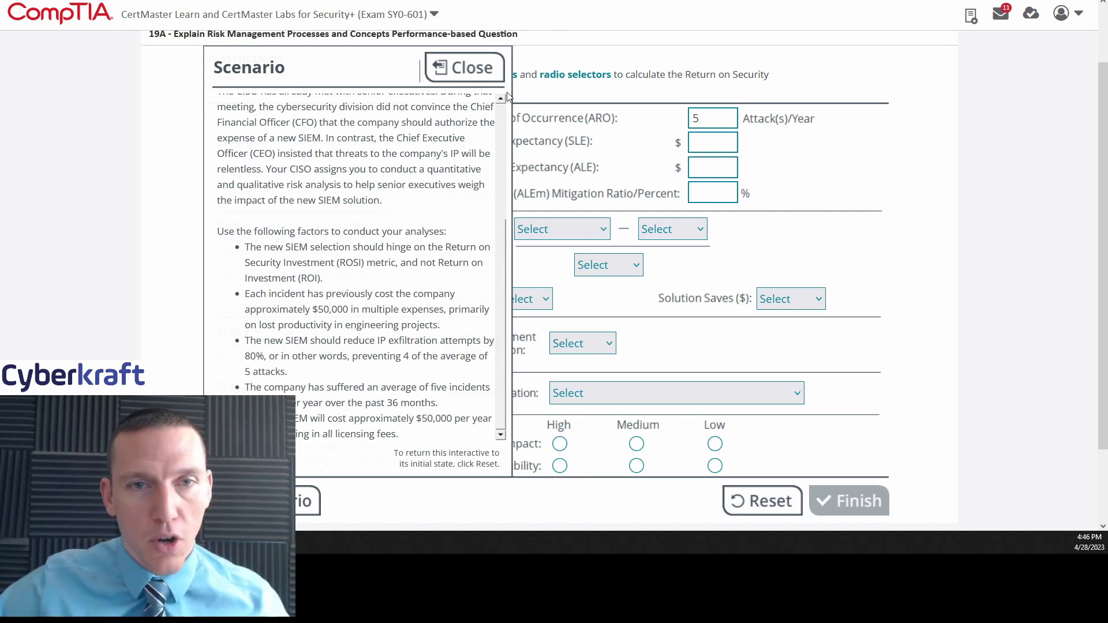
Enter 50000 as the Single Loss Expectancy, replacing the '50K USD' text
click(493, 69)
click(699, 143)
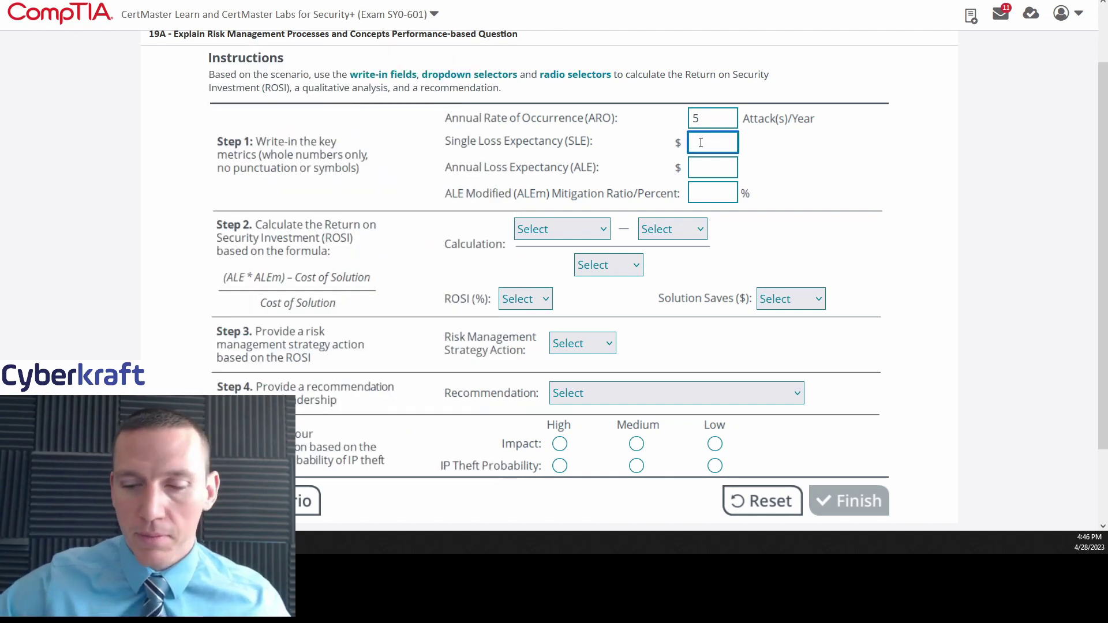
text(50K)
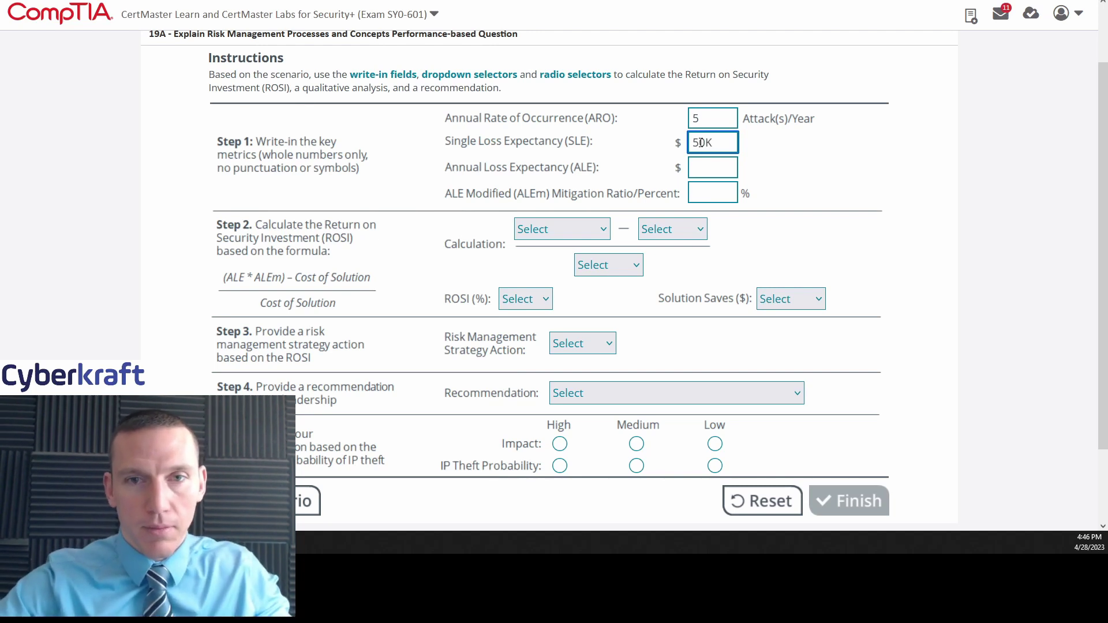
text( USD)
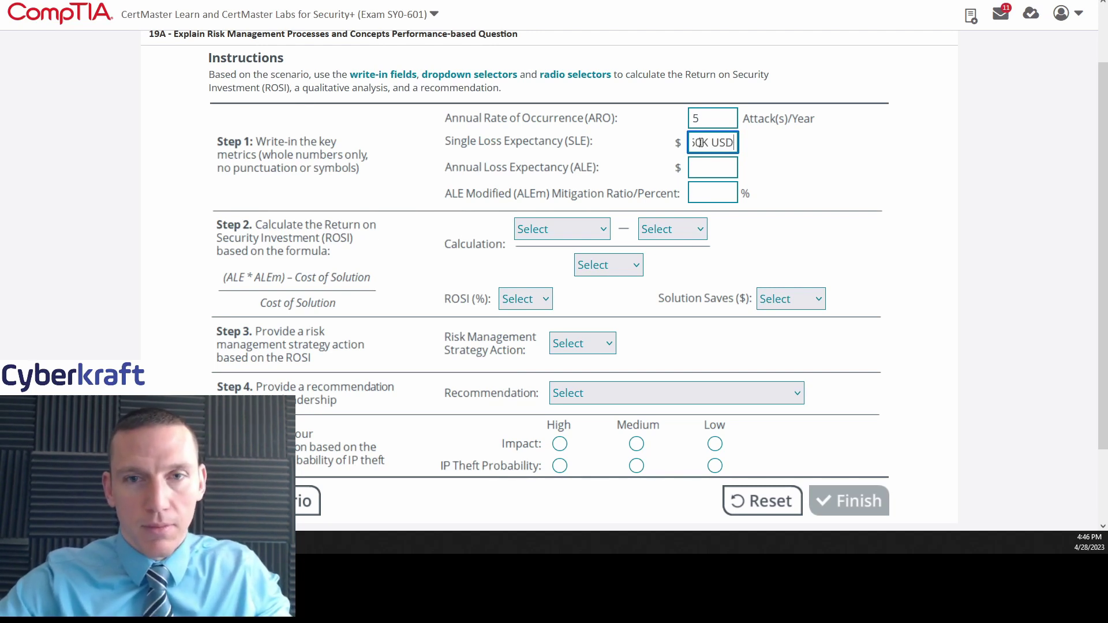
key(BackSpace)
key(BackSpace)
key(BackSpace)
key(BackSpace)
key(BackSpace)
key(BackSpace)
text(50)
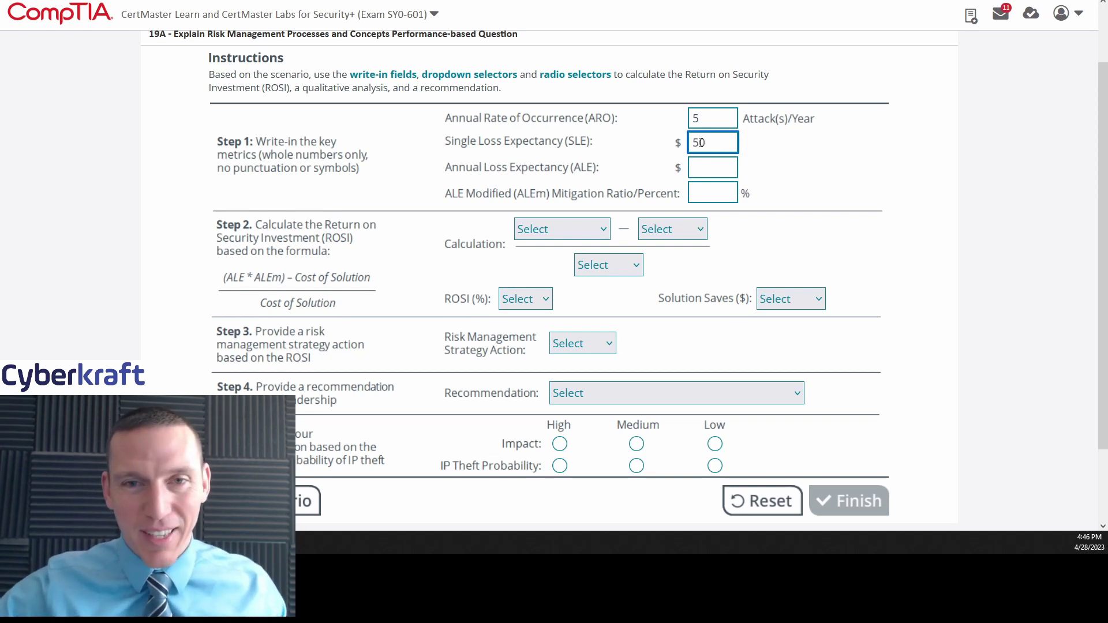
text(000)
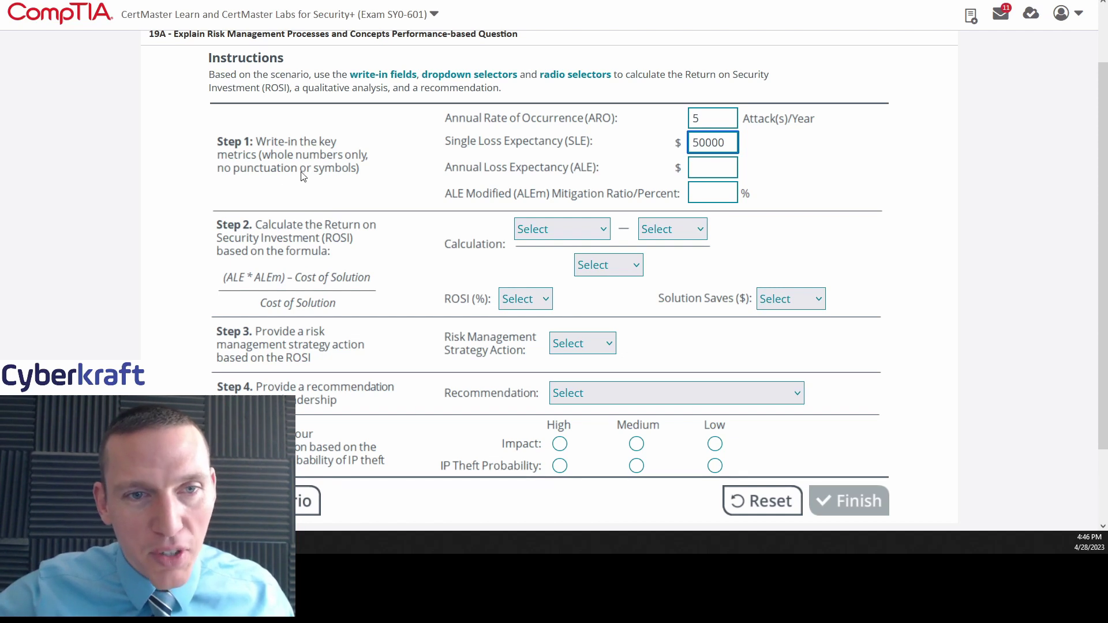
Verify the ARO and SLE values, then enter 250000 as the Annual Loss Expectancy
click(714, 163)
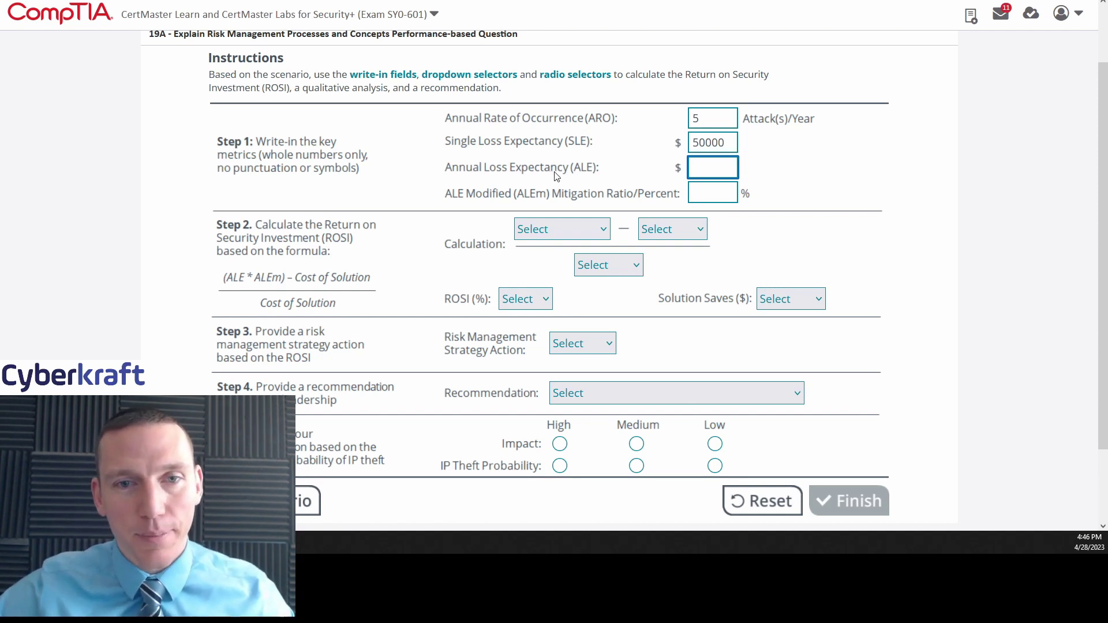
click(709, 122)
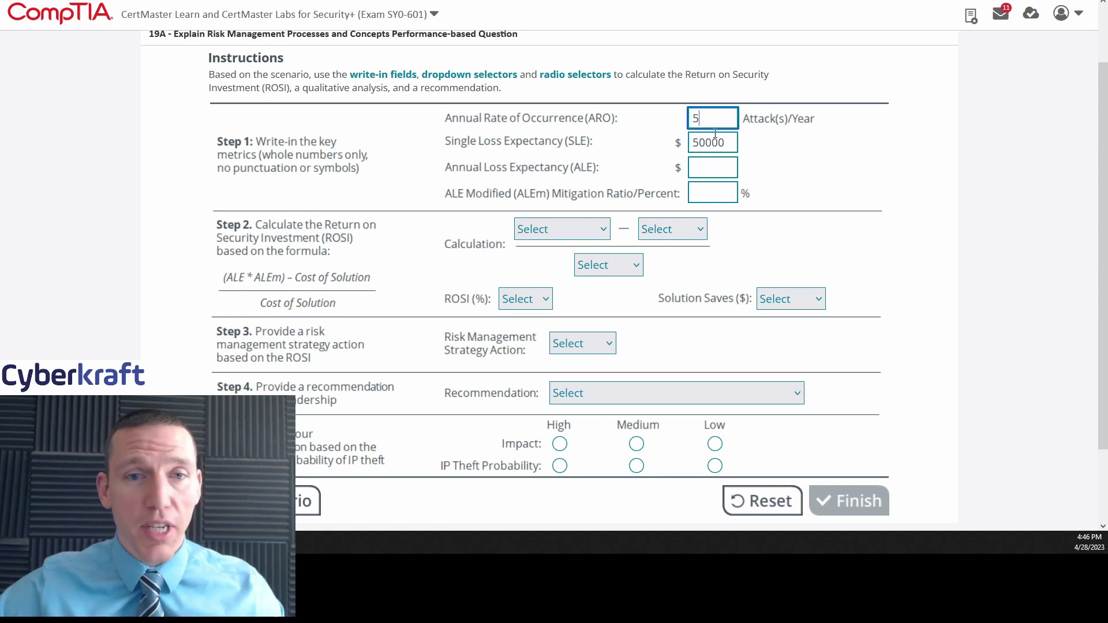
click(713, 143)
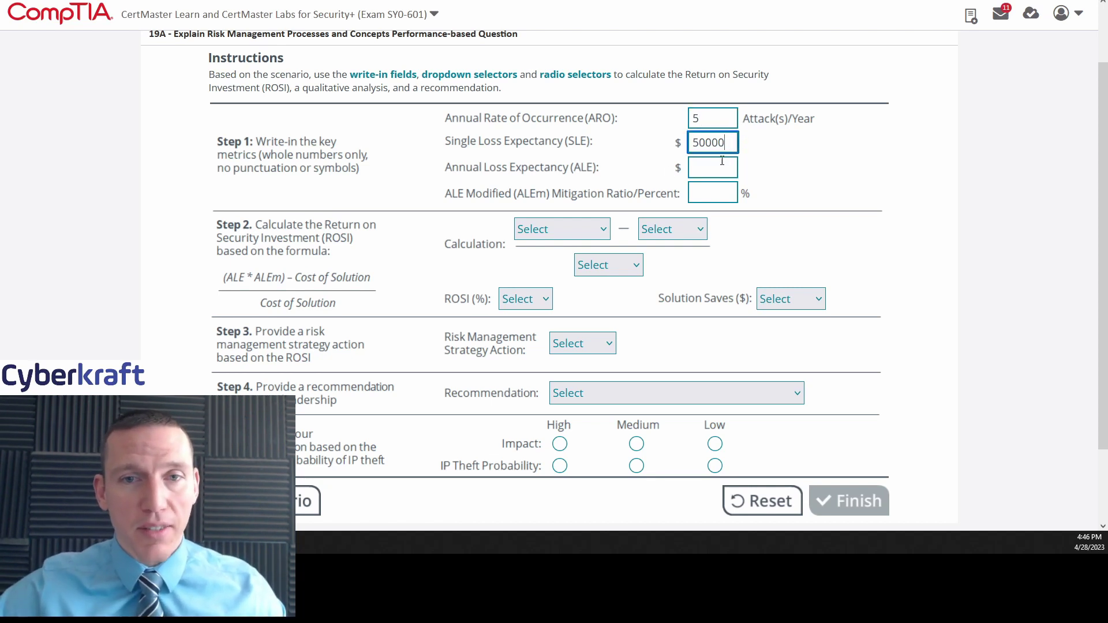
click(721, 167)
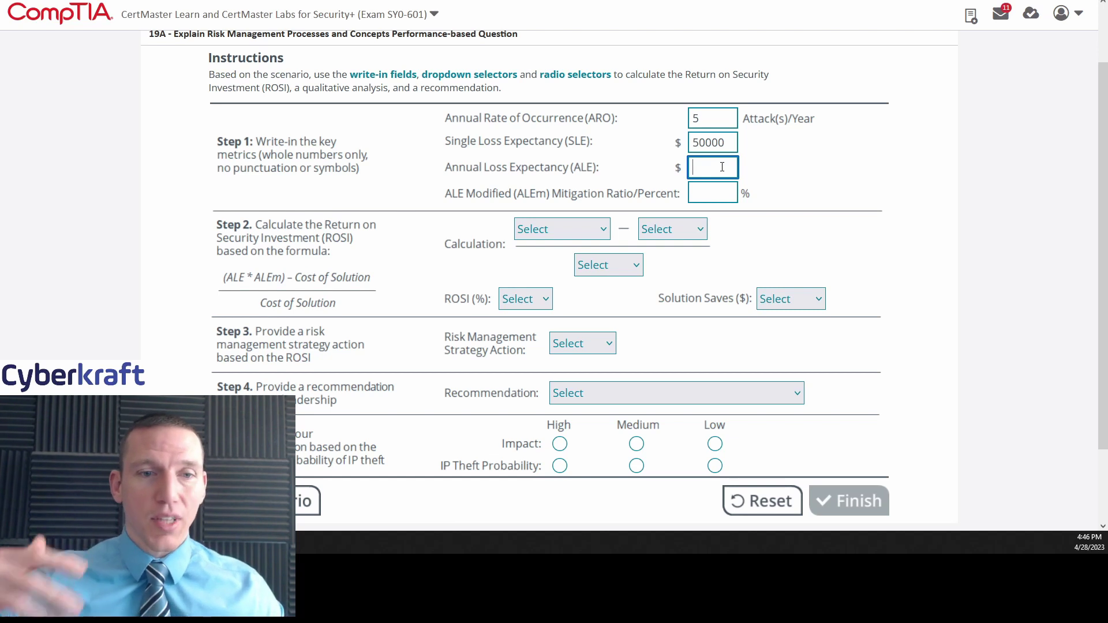
text(250000)
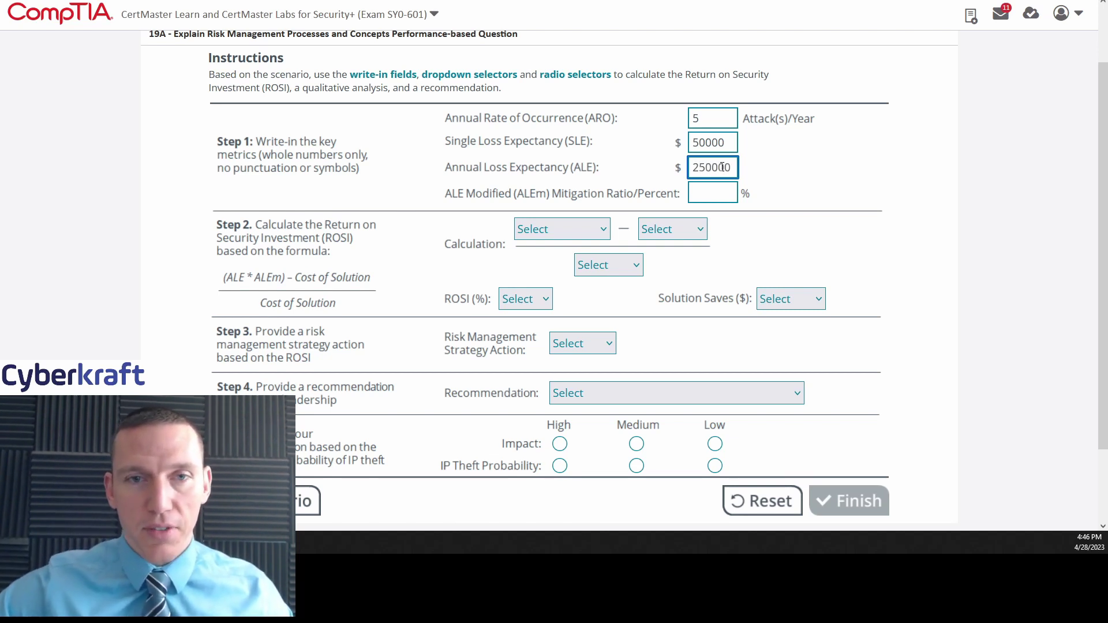
click(721, 198)
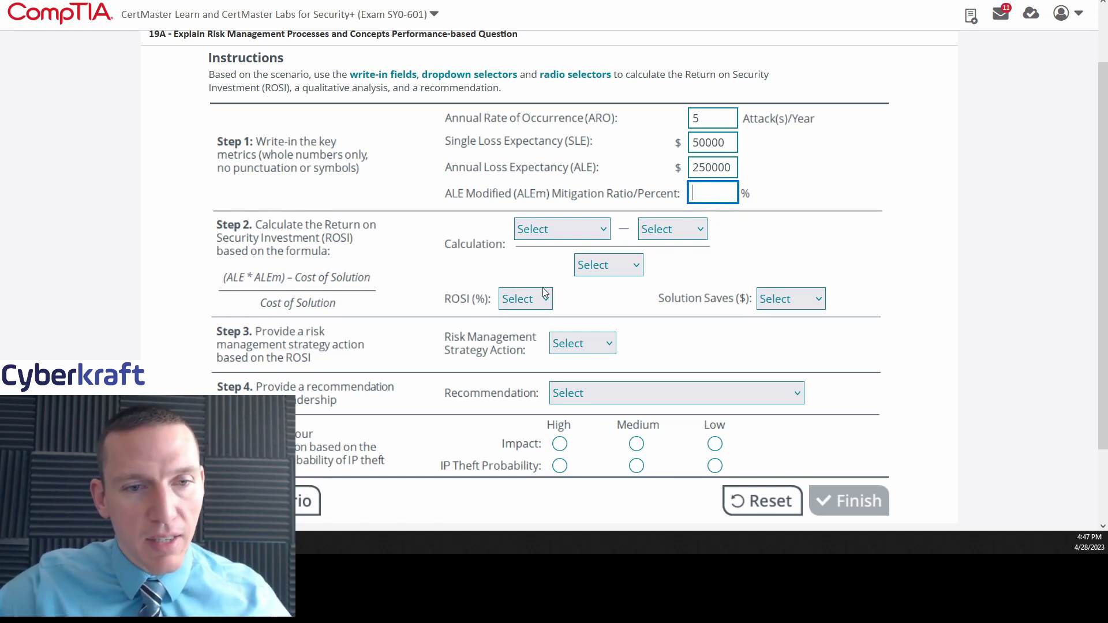
Look up the reduction in the scenario and enter 80 as the ALEm mitigation ratio
click(298, 518)
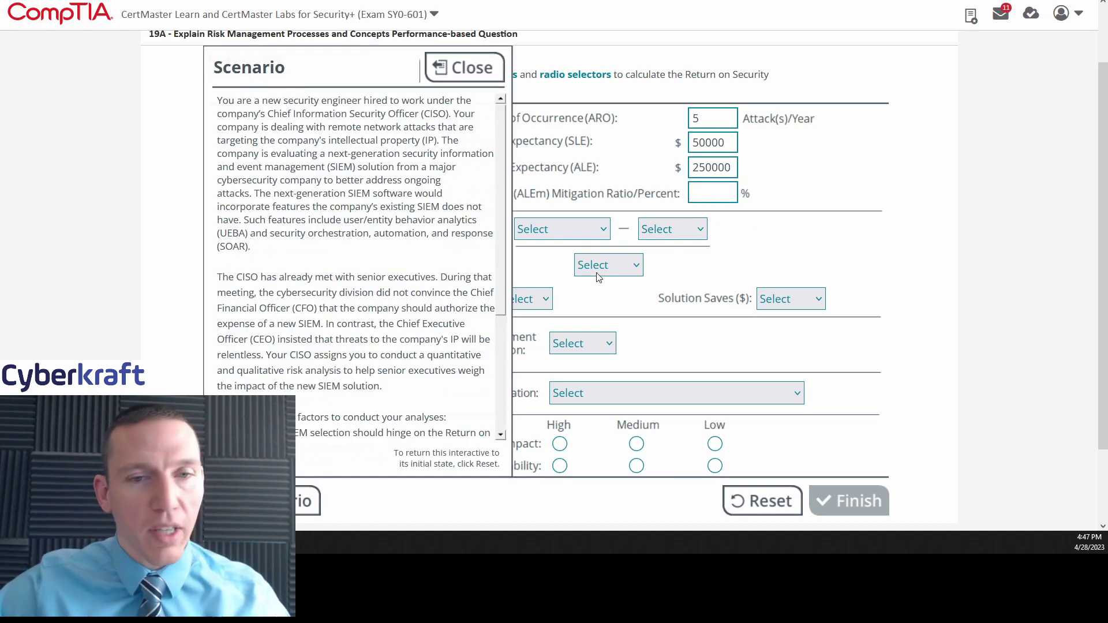
scroll(406, 304, down, 5)
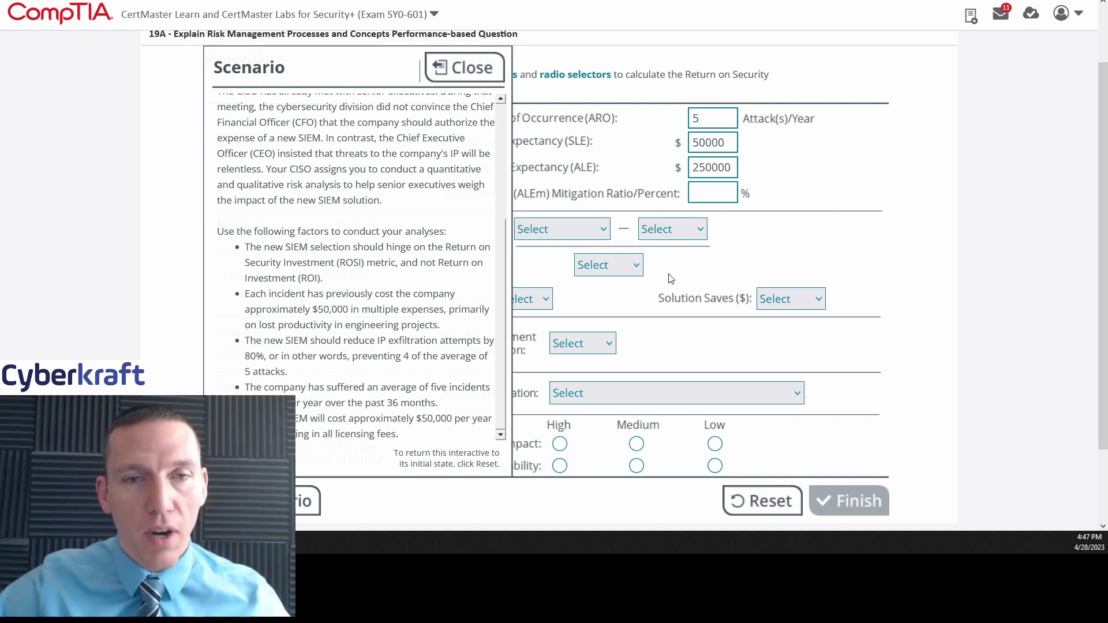
click(490, 75)
click(697, 187)
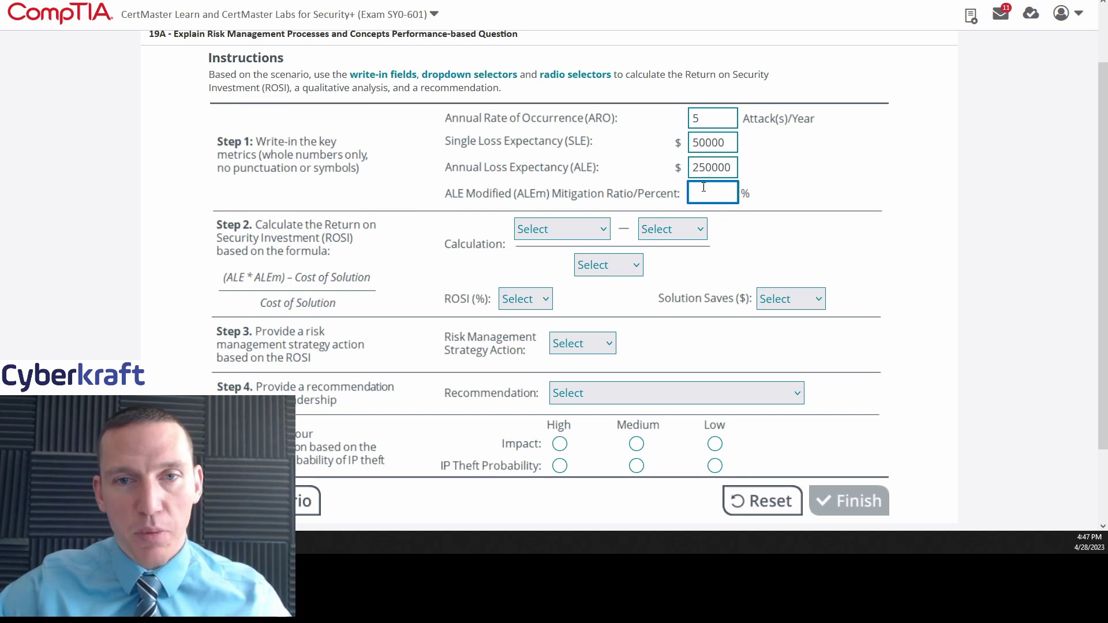
text(80)
click(816, 208)
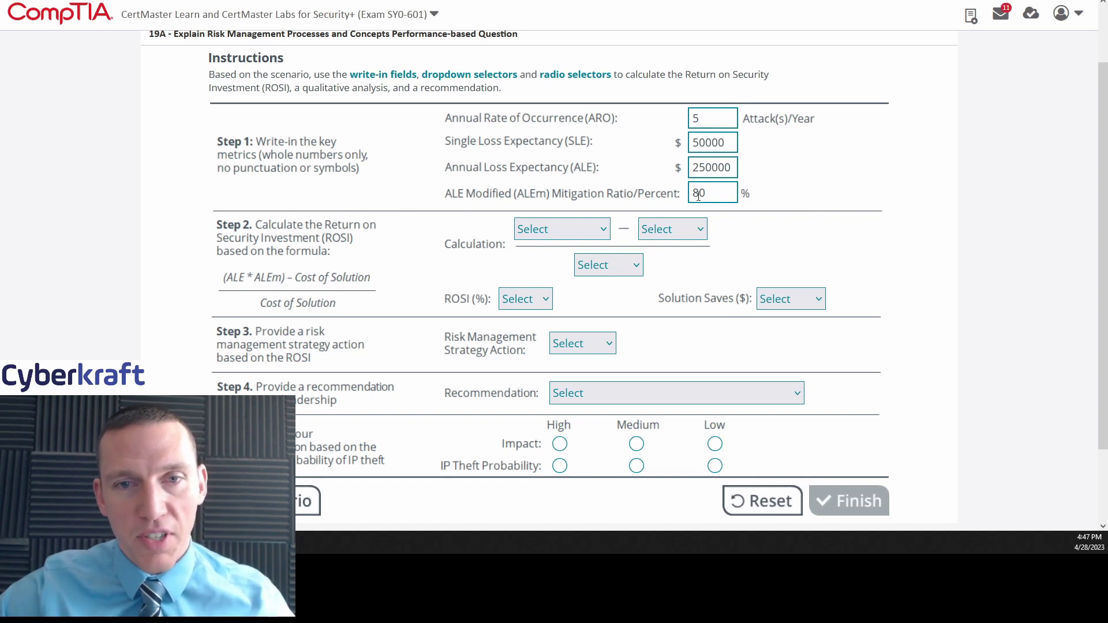
click(715, 194)
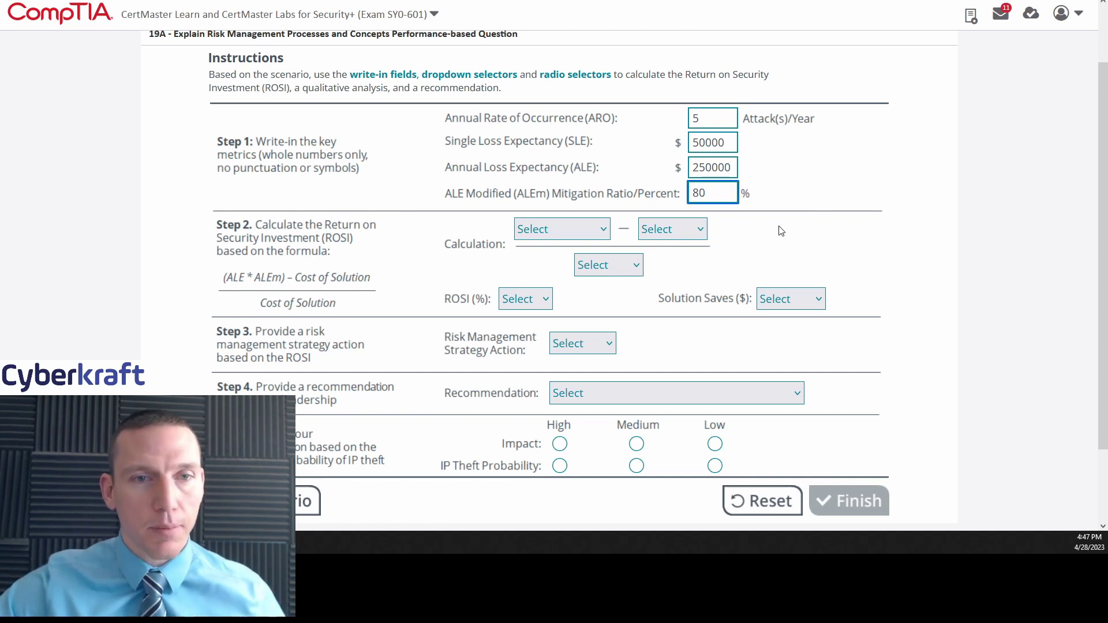
scroll(837, 228, down, 2)
Confirm the 80% mitigation entry, then show the ALE × ALEm choices in Step 2's calculation
scroll(847, 207, down, 1)
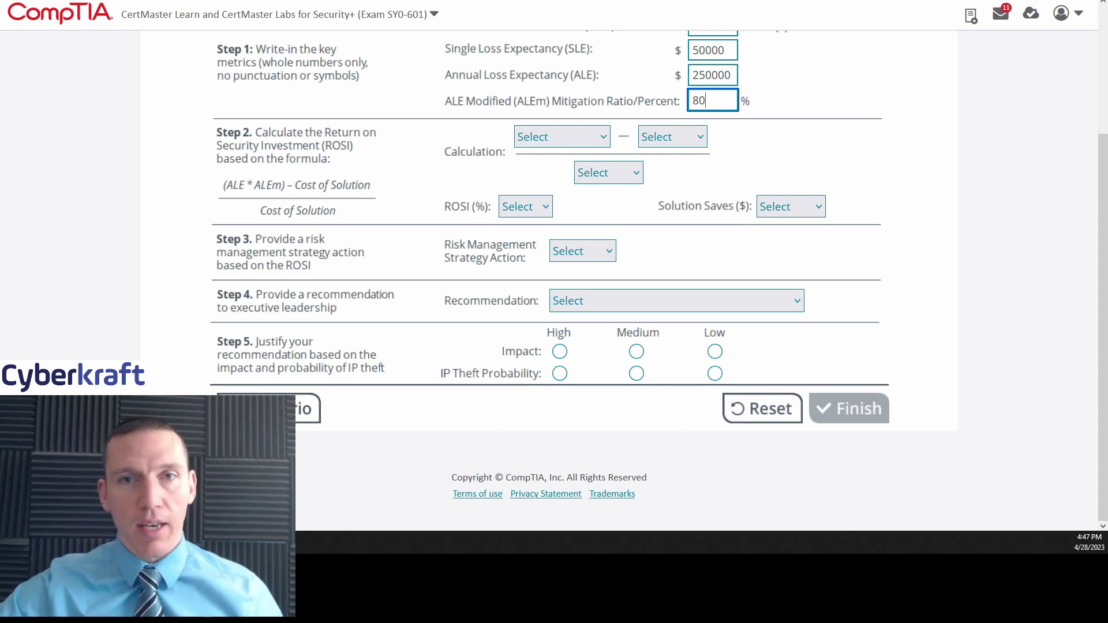
key(Tab)
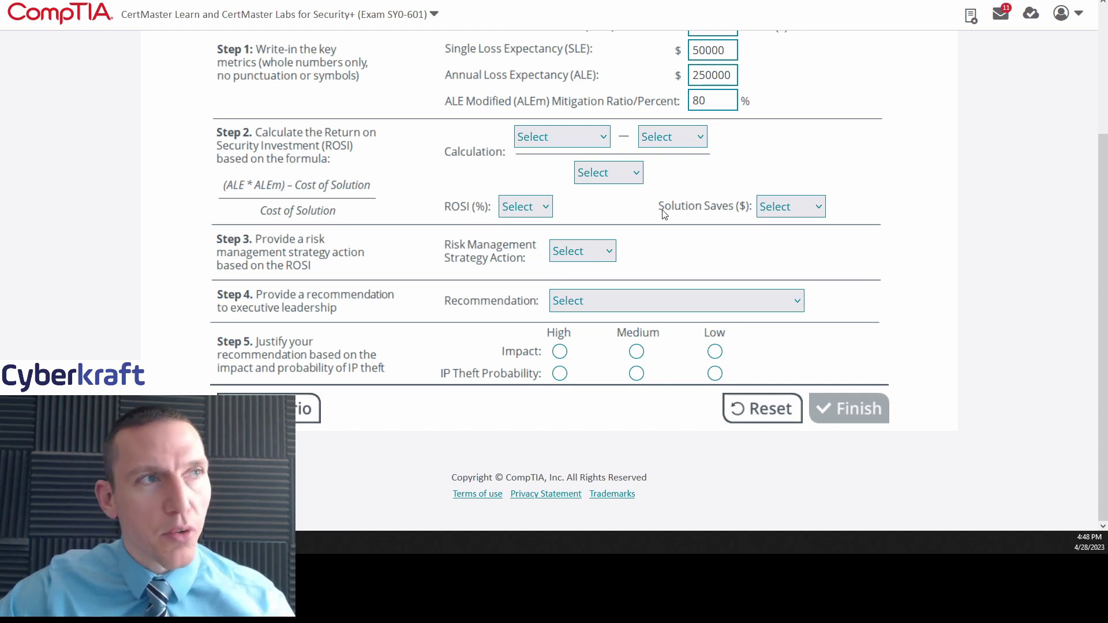
scroll(635, 228, up, 1)
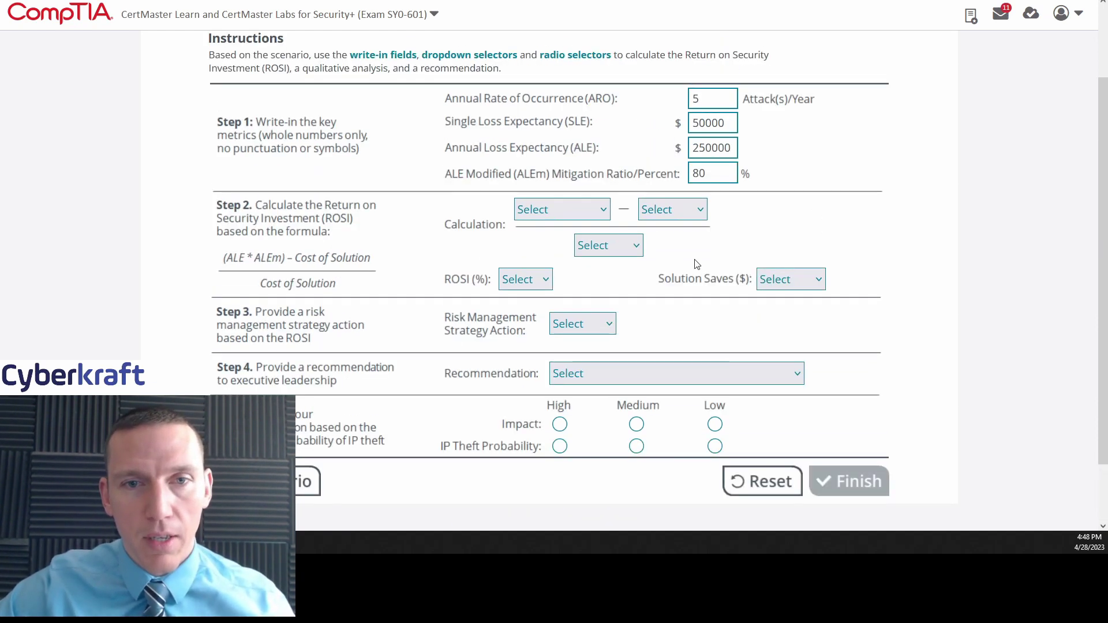
scroll(604, 232, down, 1)
scroll(707, 235, up, 1)
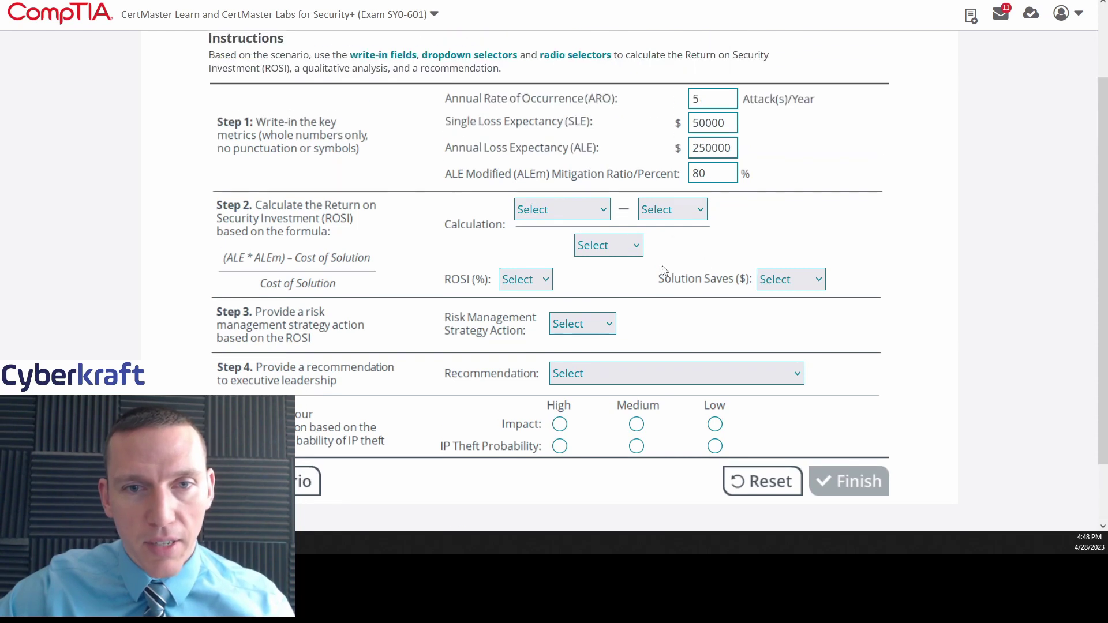
click(592, 210)
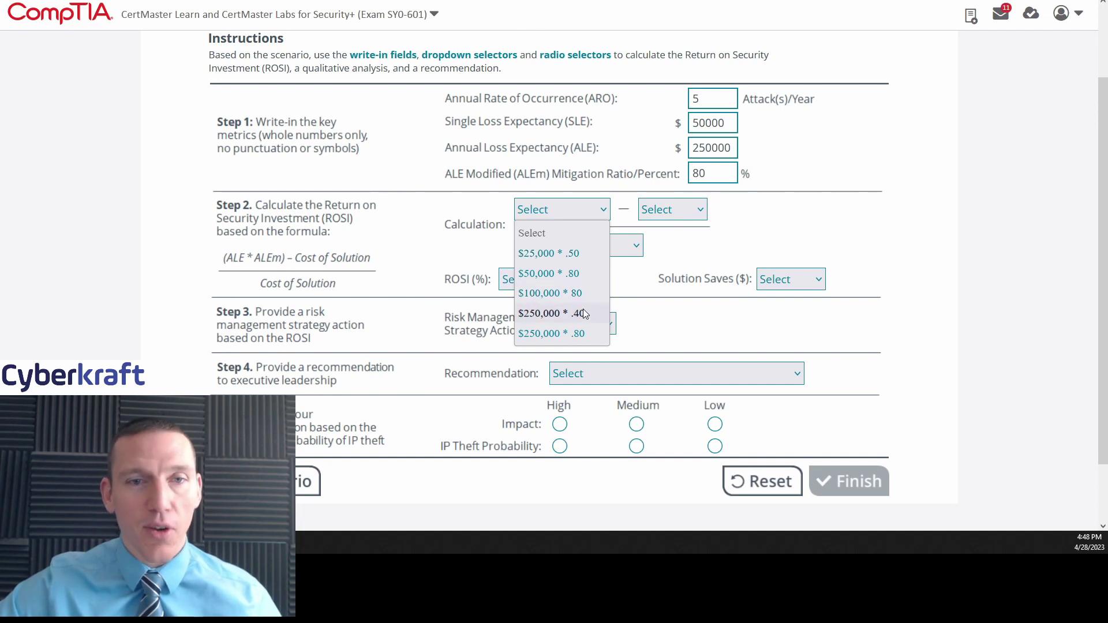
Choose $250,000 * .80 as the mitigated loss and recheck the scenario figures
click(582, 338)
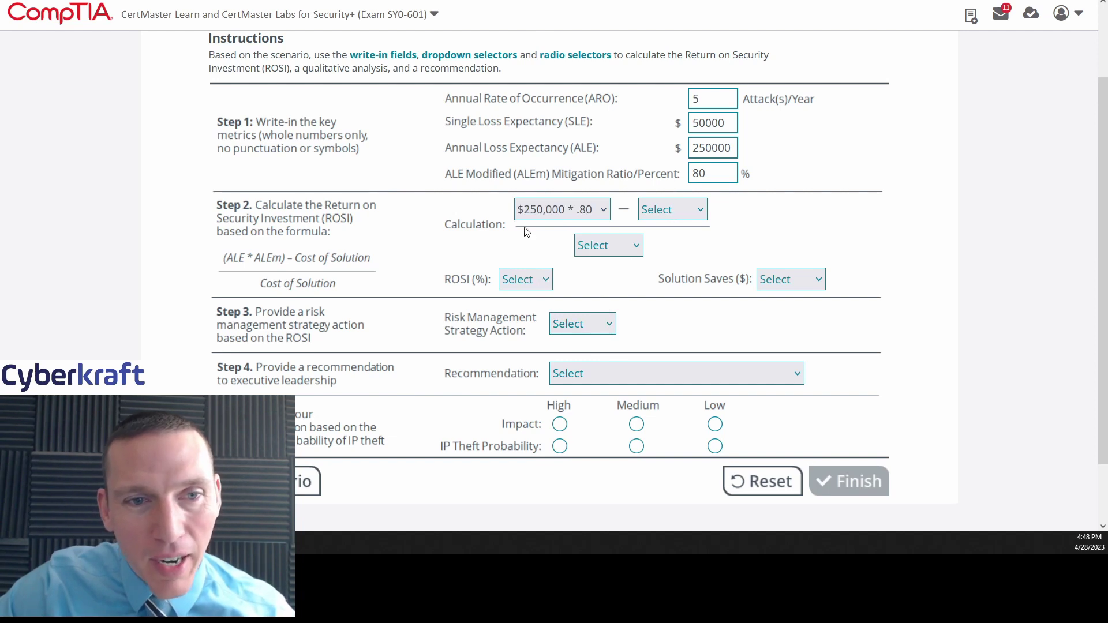
click(301, 486)
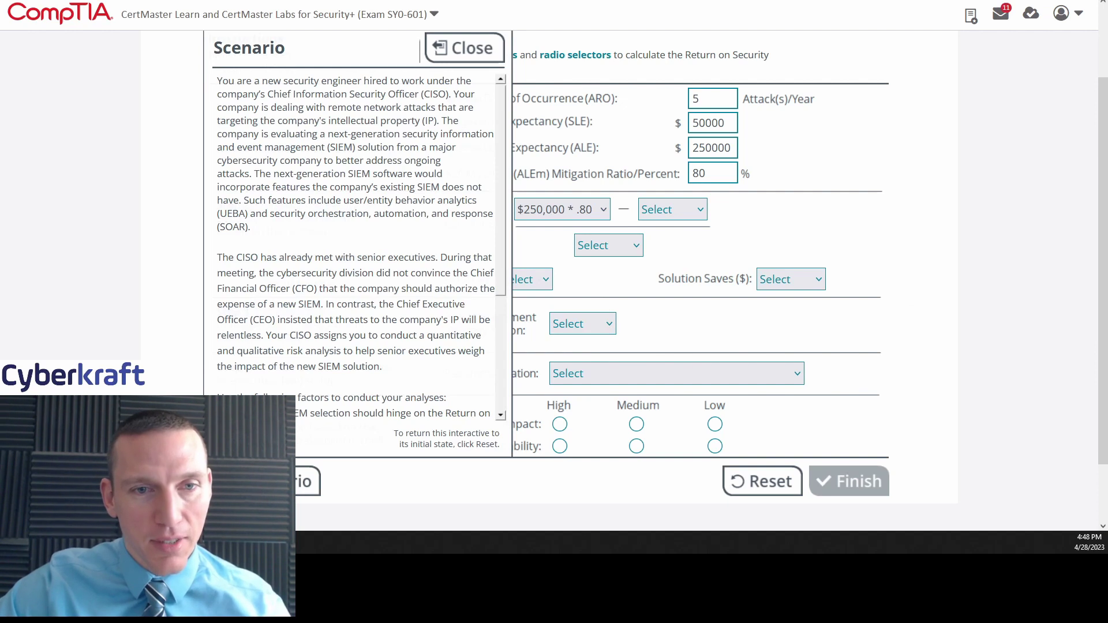
scroll(459, 242, down, 3)
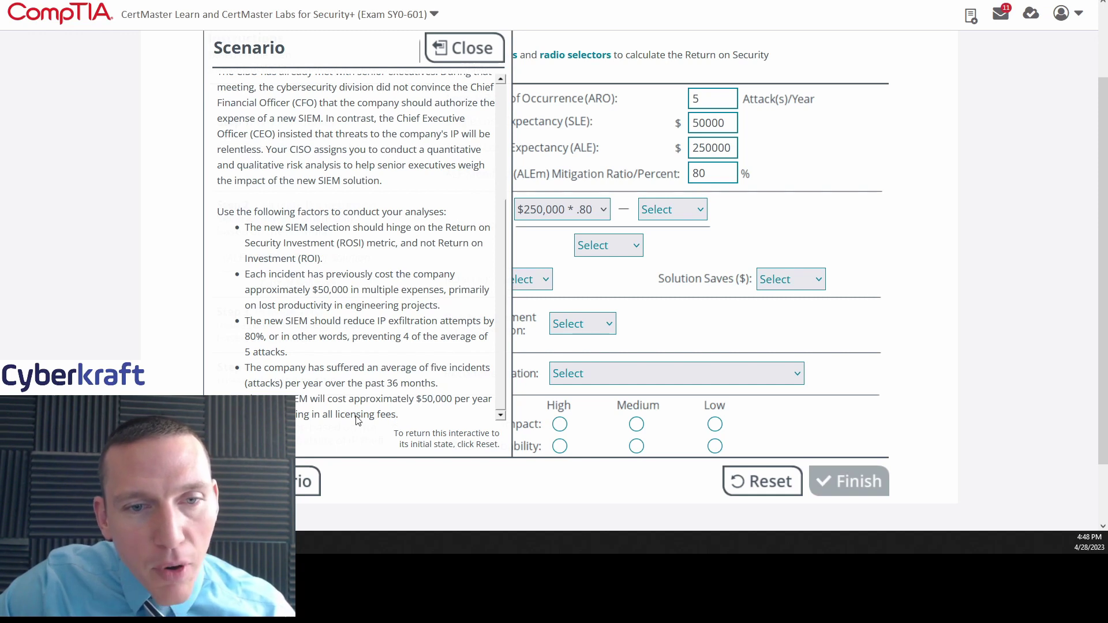
scroll(444, 228, up, 3)
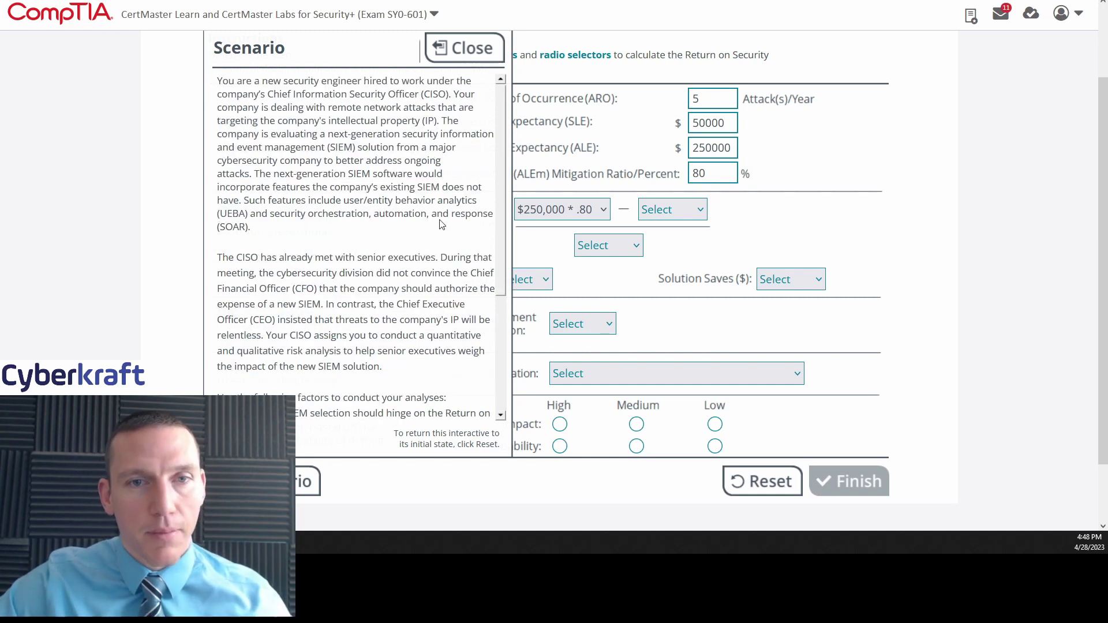
click(464, 48)
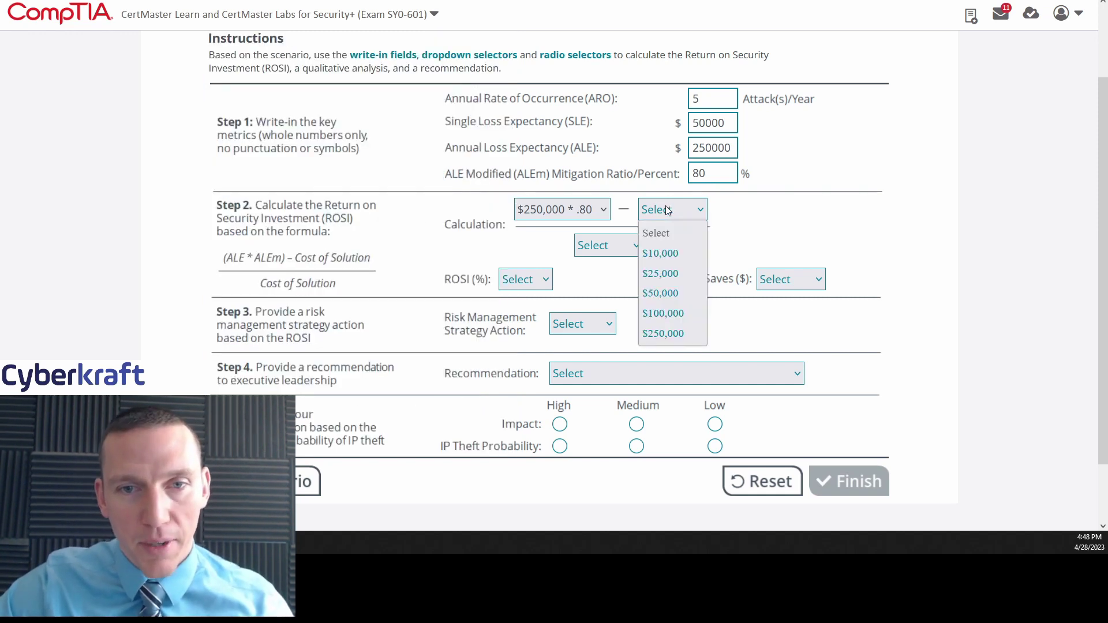
Set both the subtracted cost and the denominator cost to $50,000
click(660, 293)
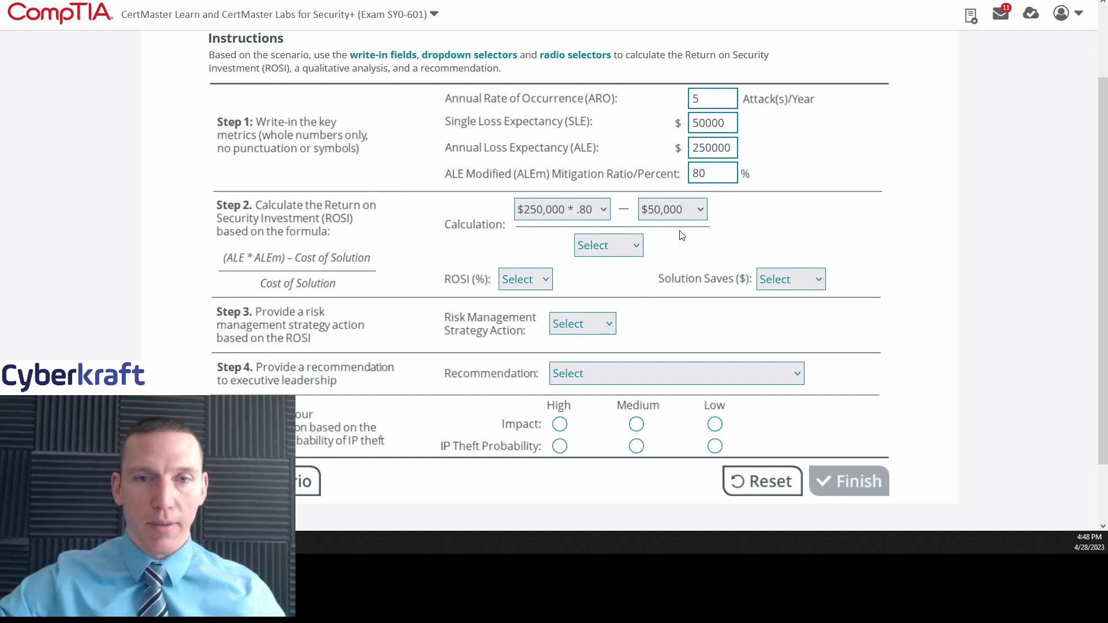
click(653, 209)
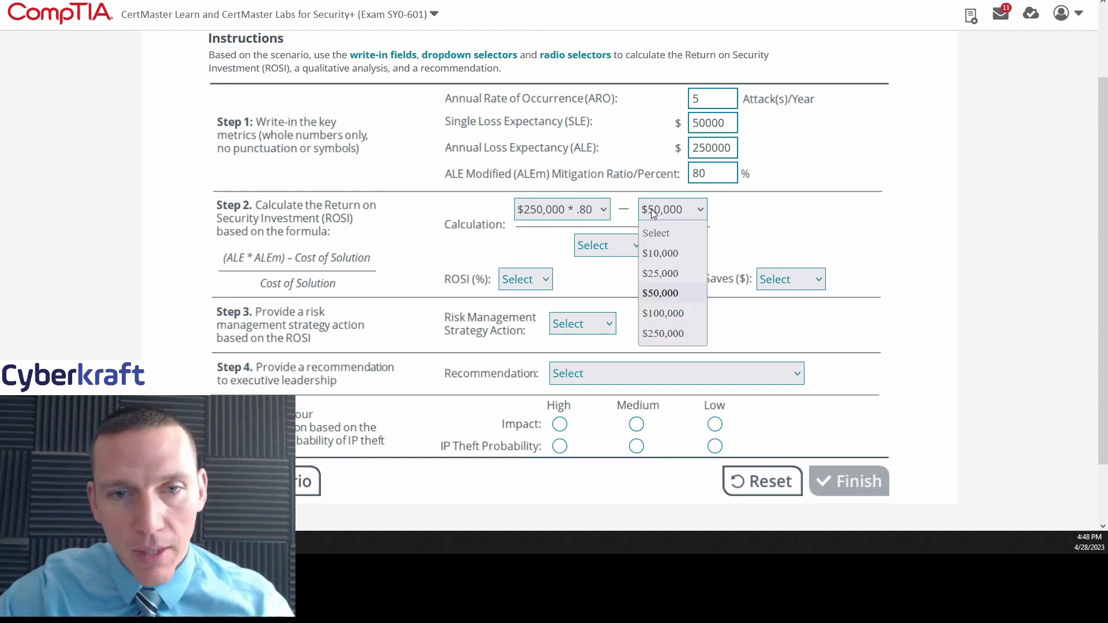
click(767, 229)
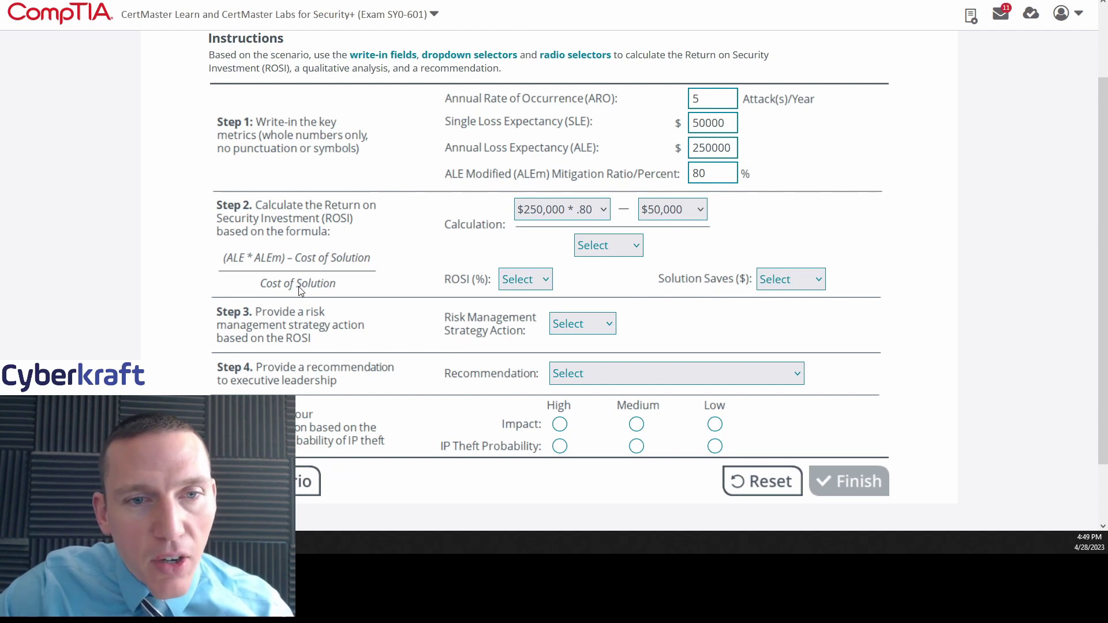
click(616, 252)
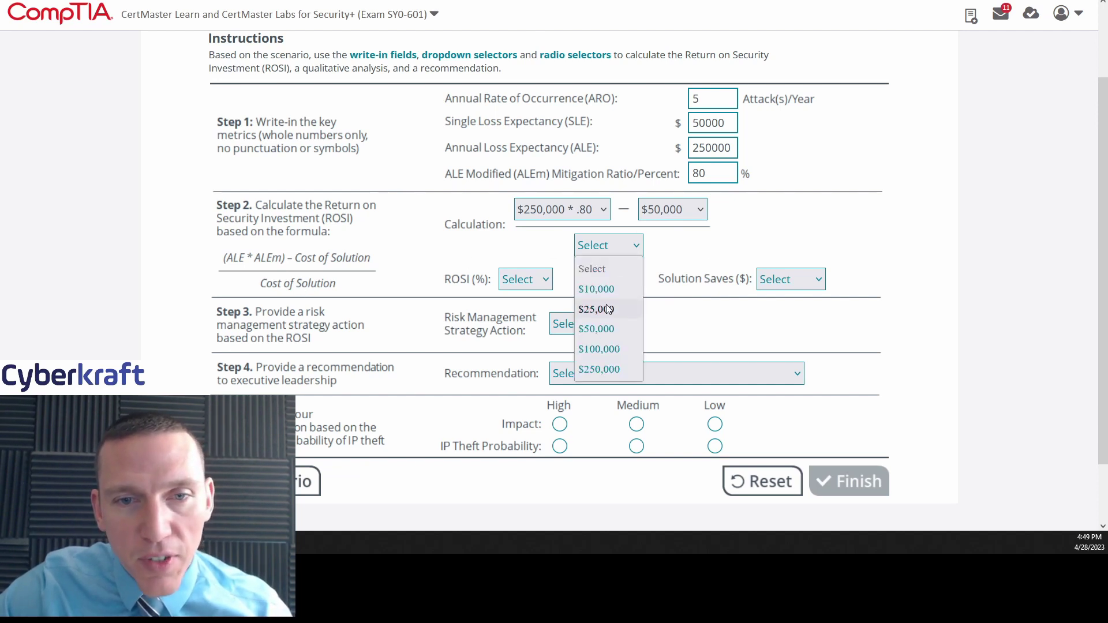
click(602, 328)
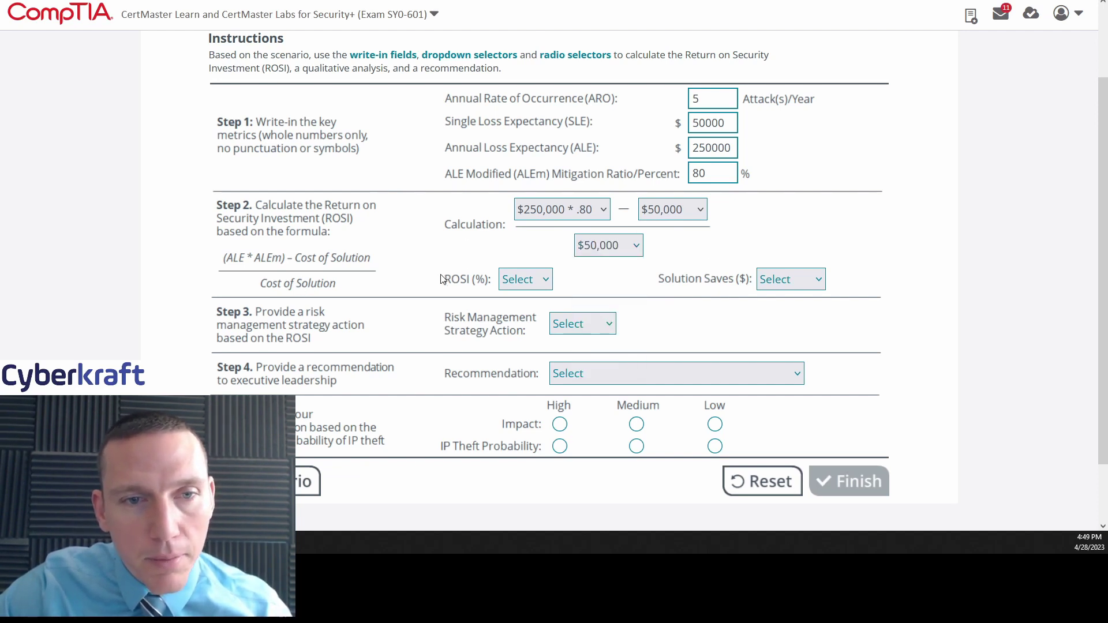
scroll(441, 280, up, 1)
scroll(441, 280, down, 1)
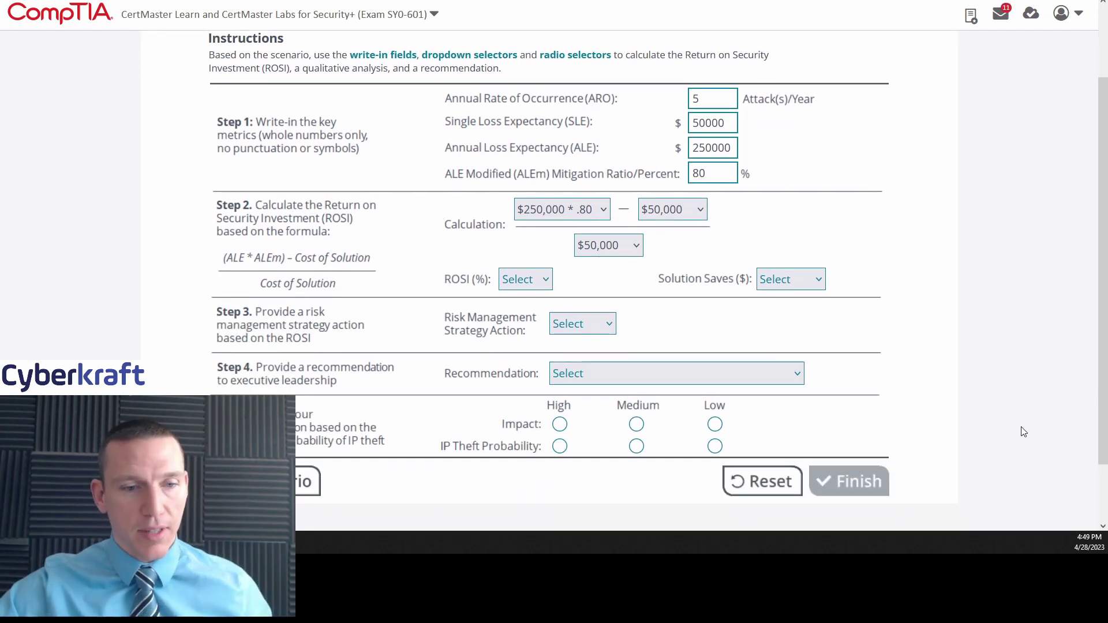
key(XF86Calculator)
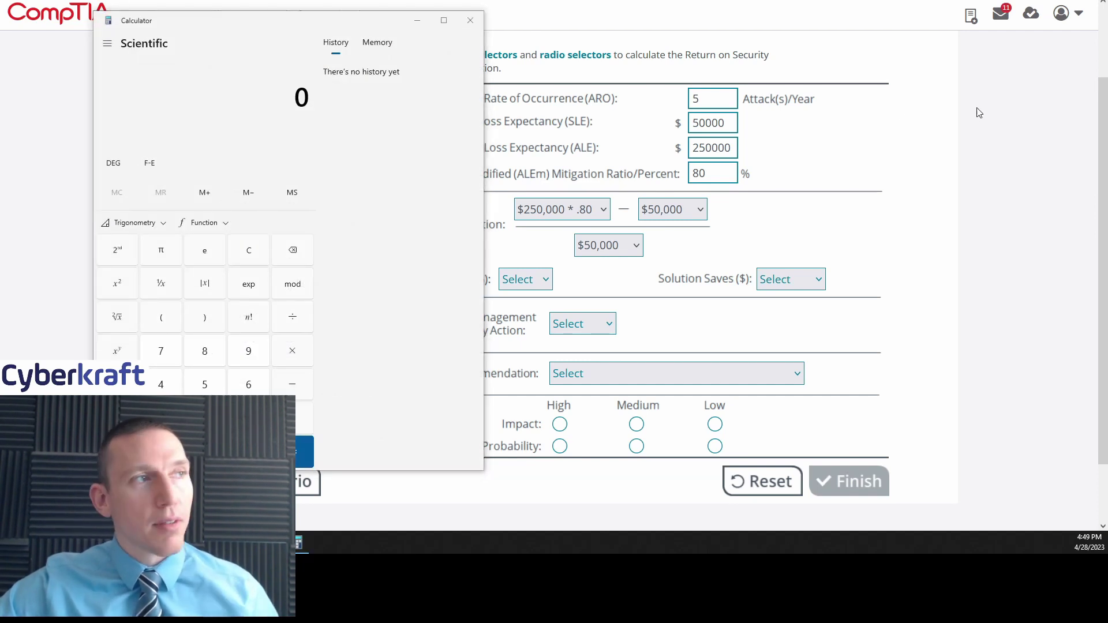
In Calculator, moved aside, compute (250,000 × .8) = 200,000
drag(227, 24, 832, 64)
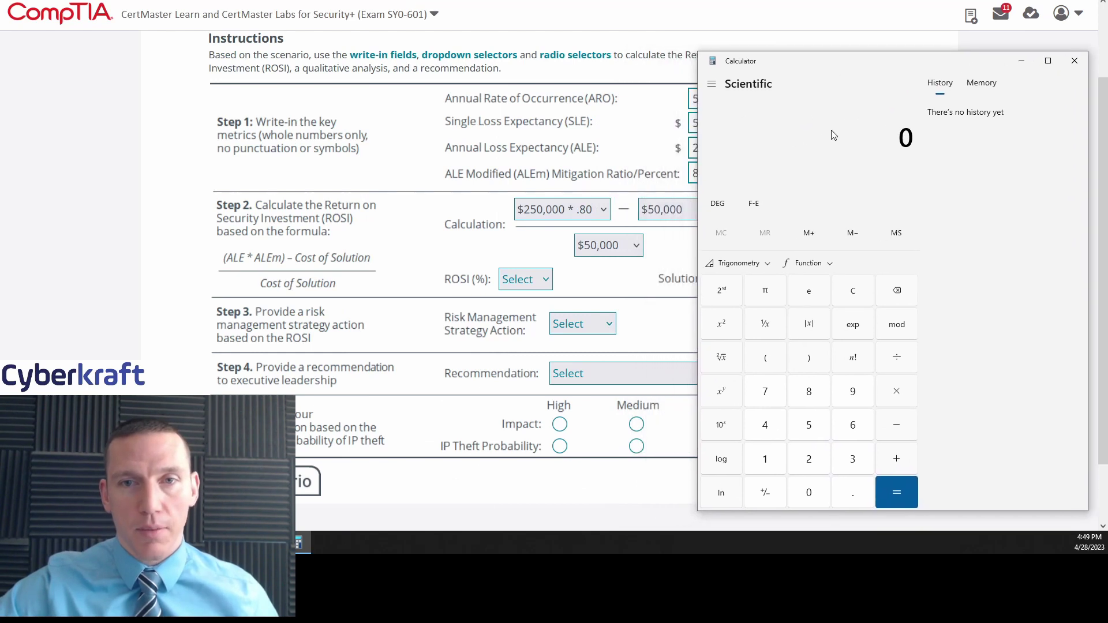
key(shift+9)
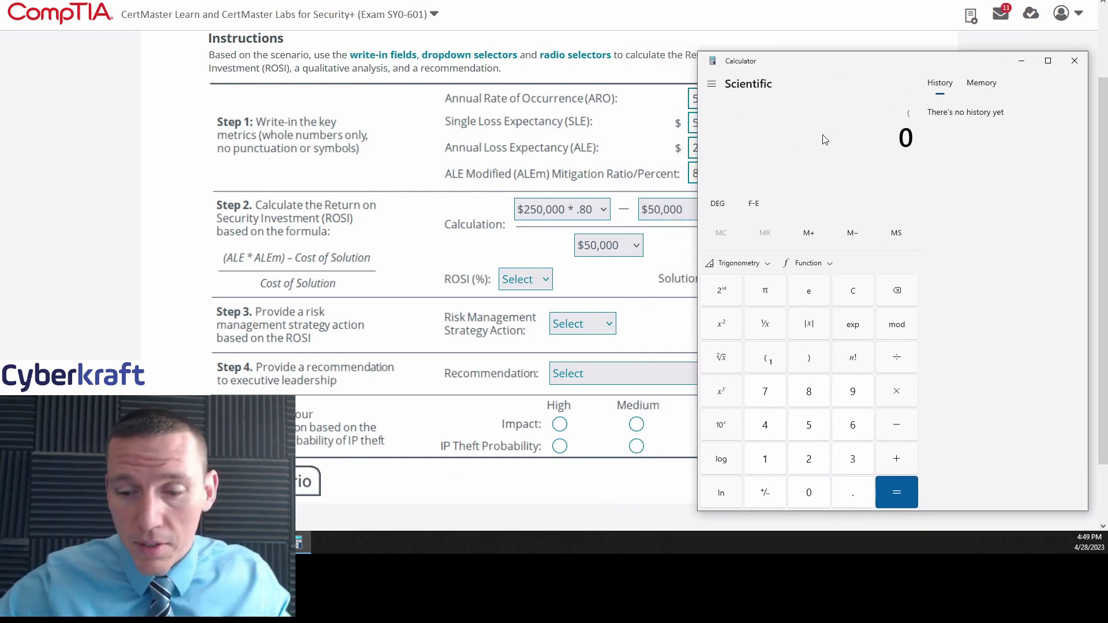
text(250,000)
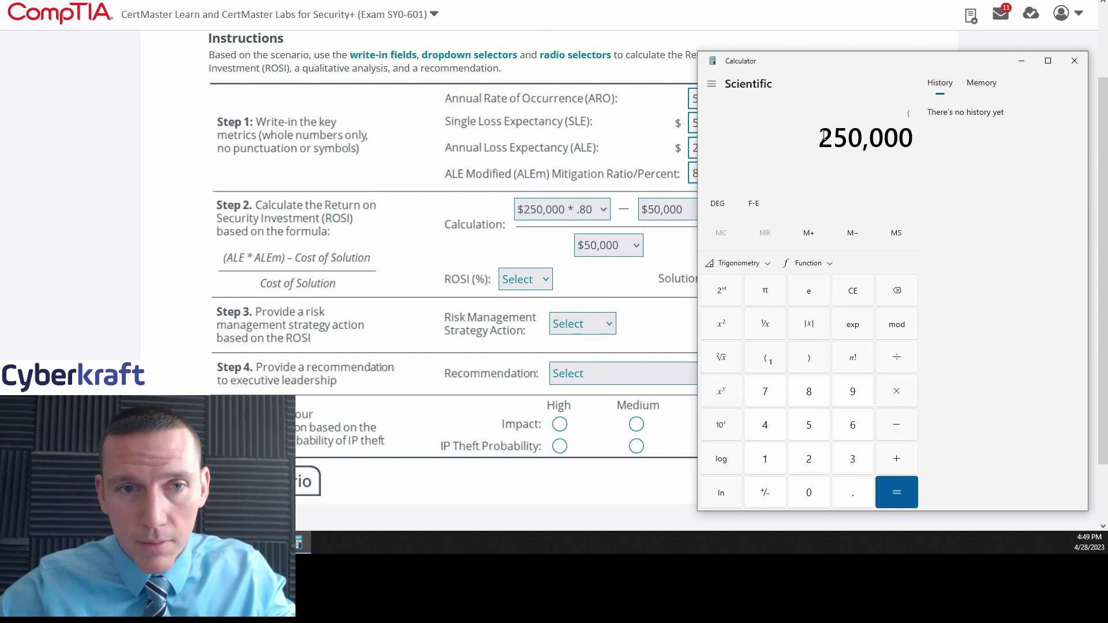
key(asterisk)
text(.8)
key(parenright)
key(Return)
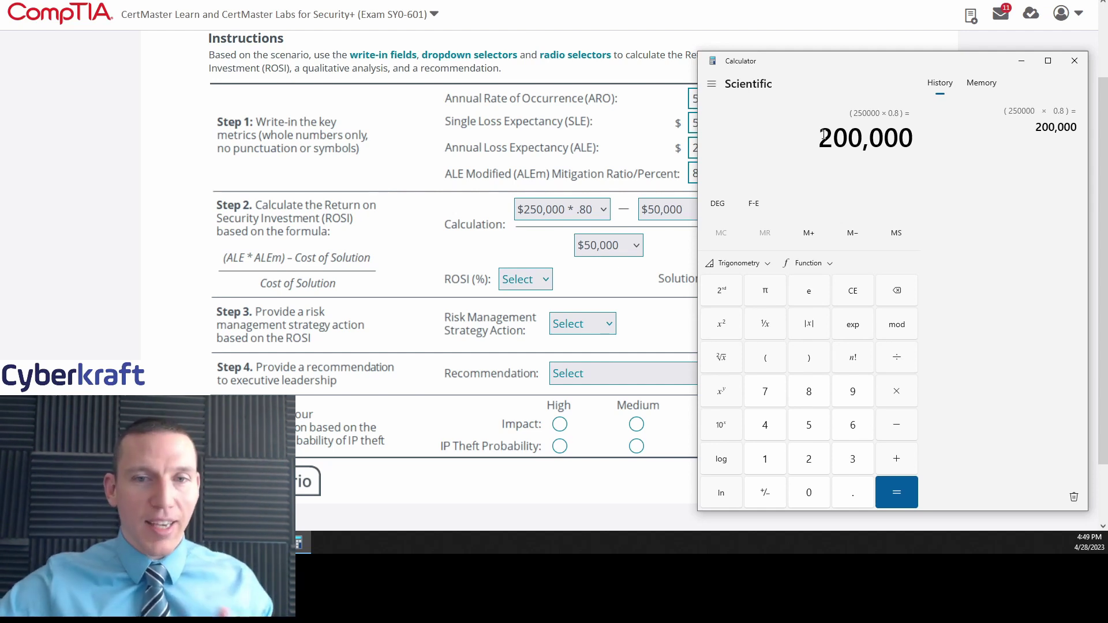
Subtract 50,000 to get 150,000, then divide by 50000 for a ROSI of 3
key(minus)
text(5)
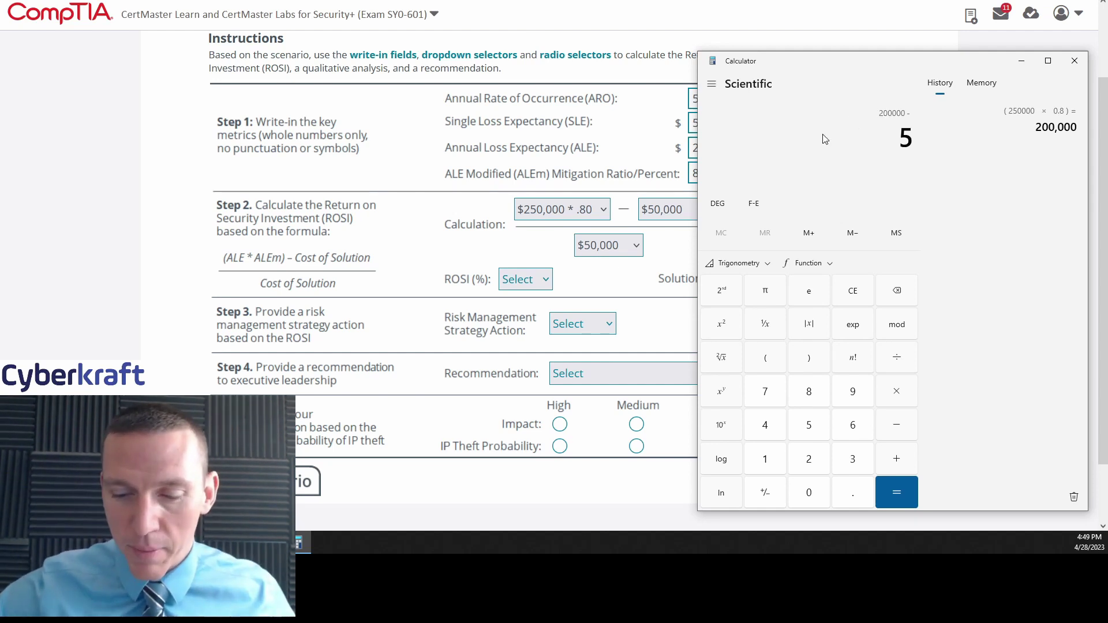
text(0,000)
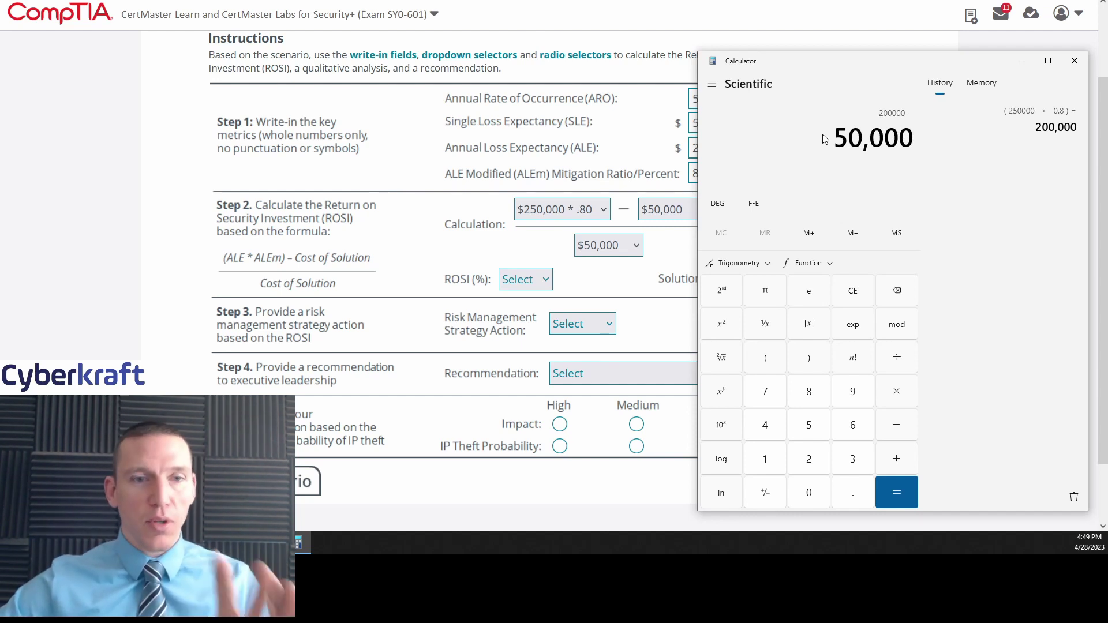
key(Return)
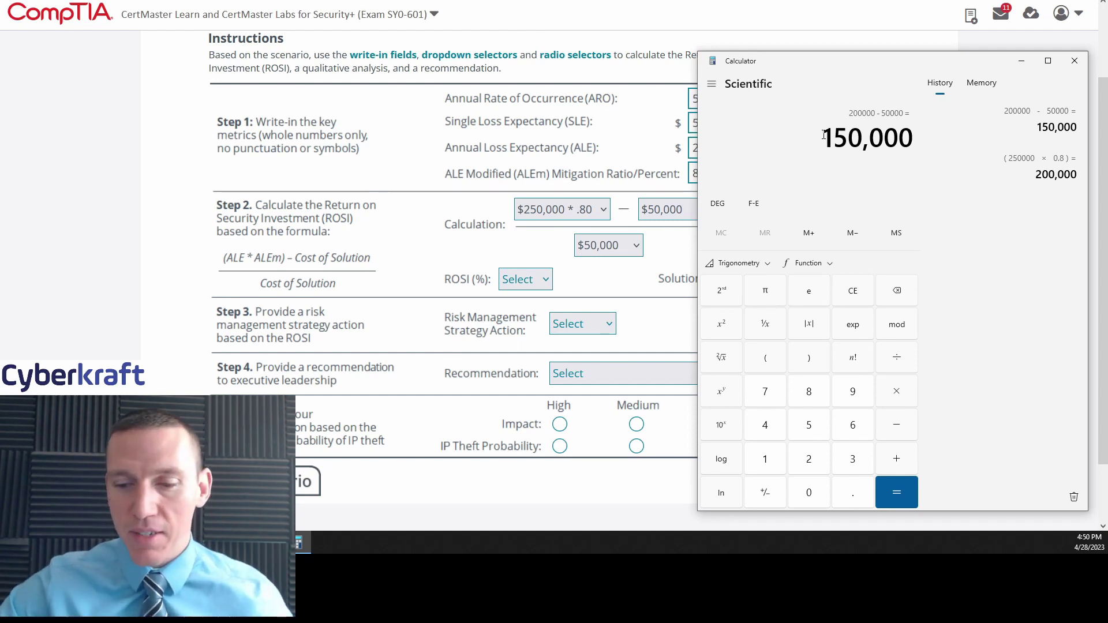
key(slash)
text(5000)
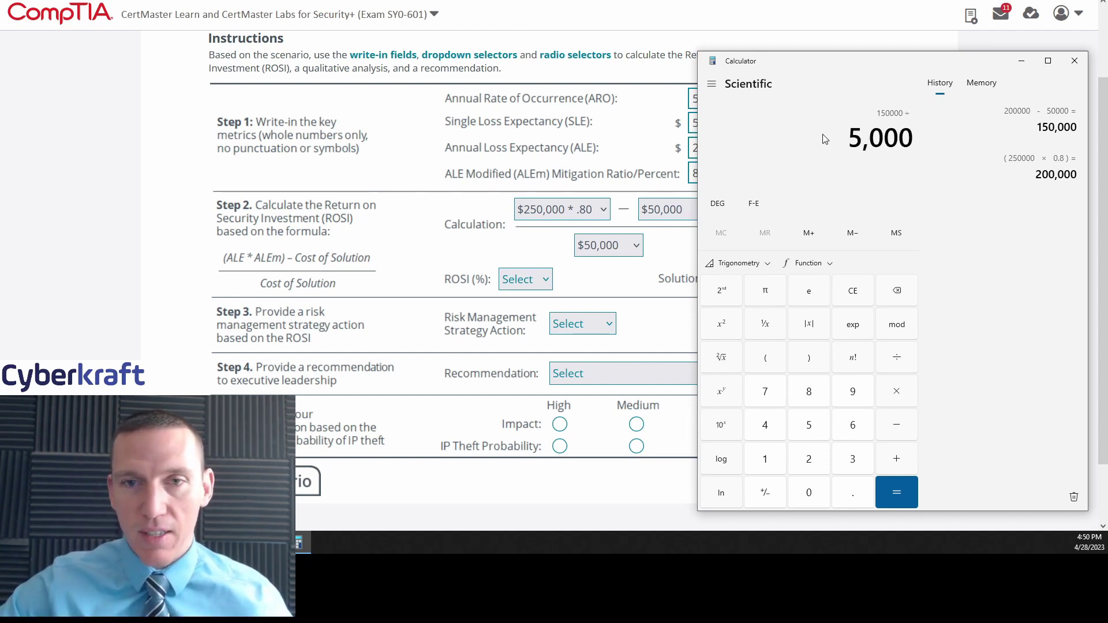
text(0)
key(Return)
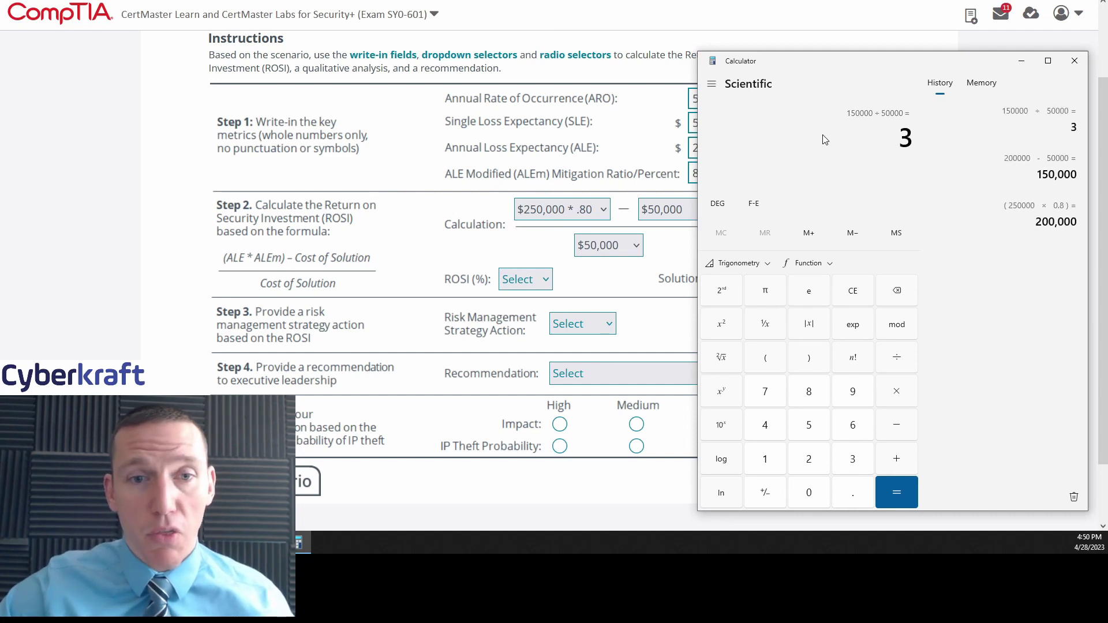
click(388, 240)
Select 300% in the ROSI (%) dropdown and reopen it to confirm the choice
click(531, 282)
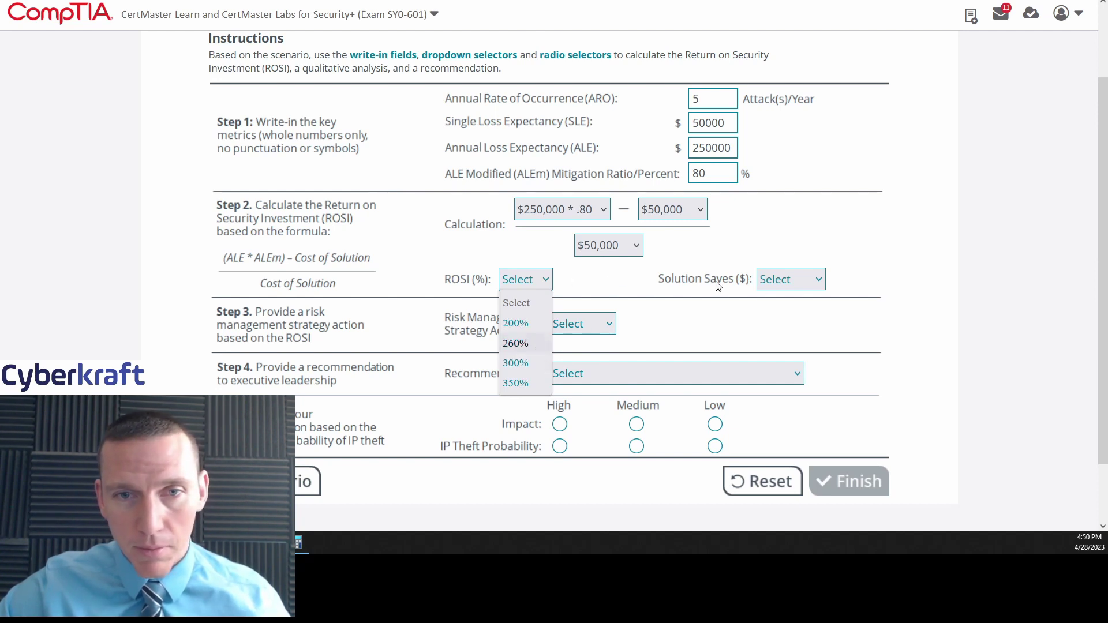
click(530, 366)
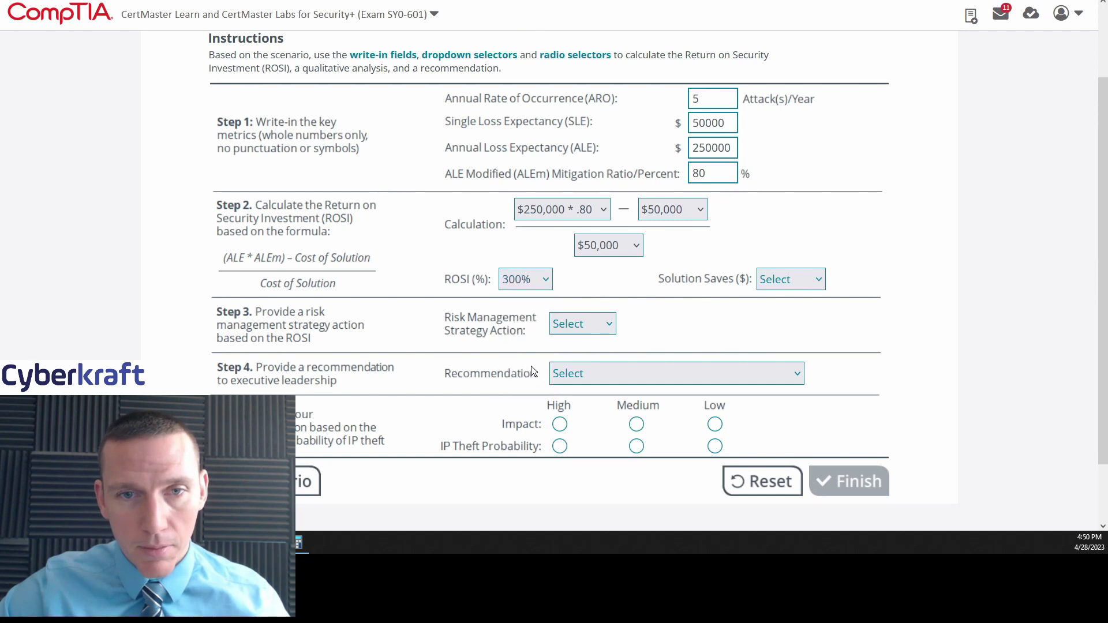
click(538, 282)
click(588, 287)
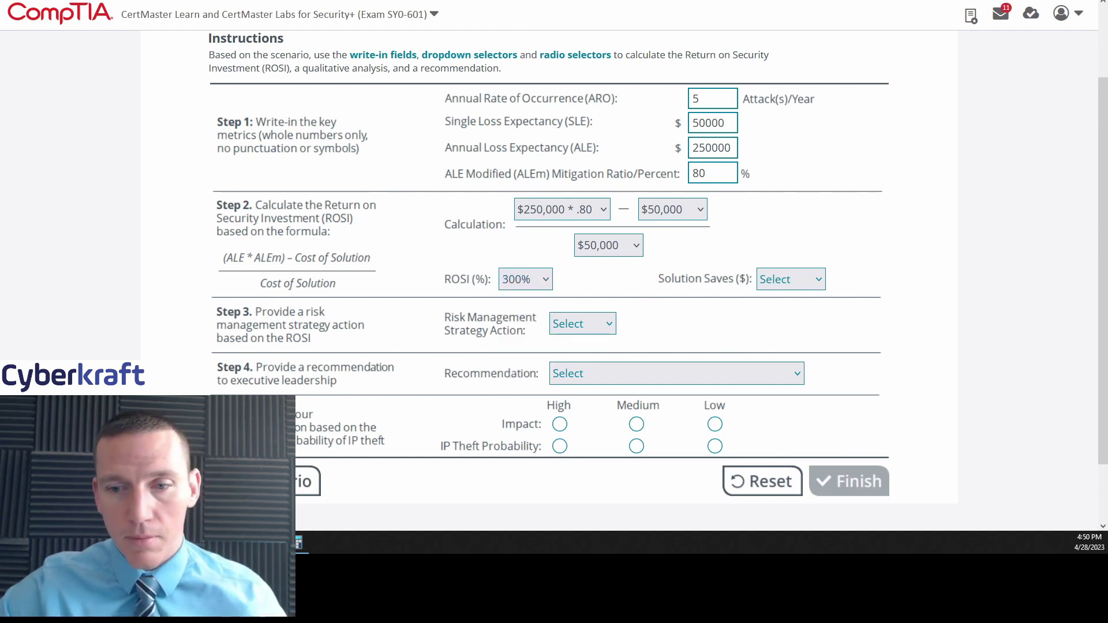
key(alt+Tab)
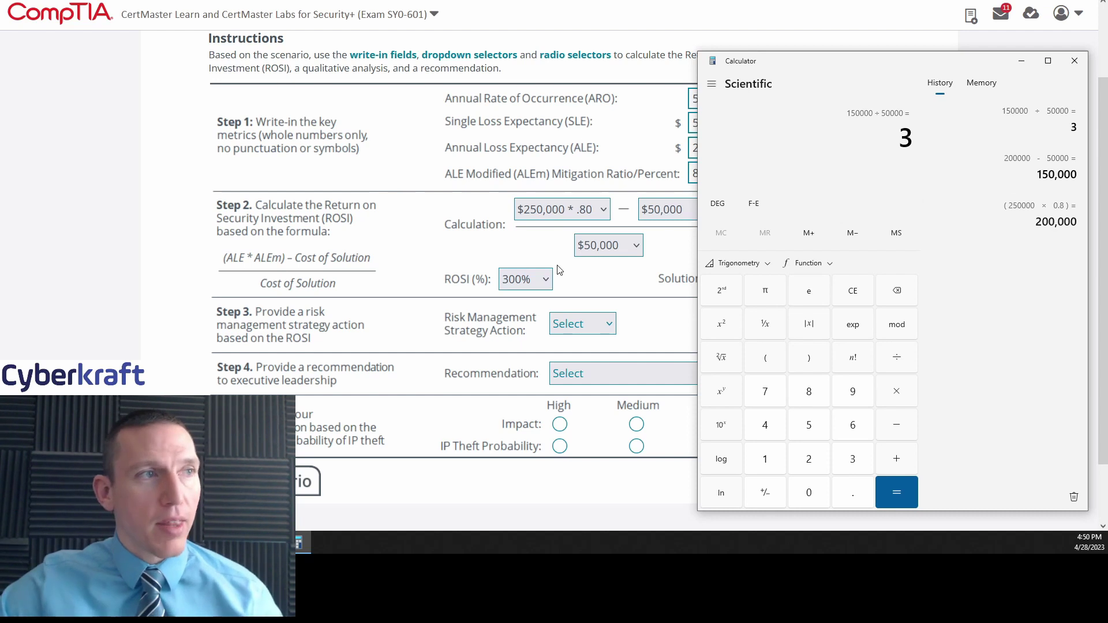
Switch away from Calculator so the full ROSI worksheet shows with 300% set
key(alt+Tab)
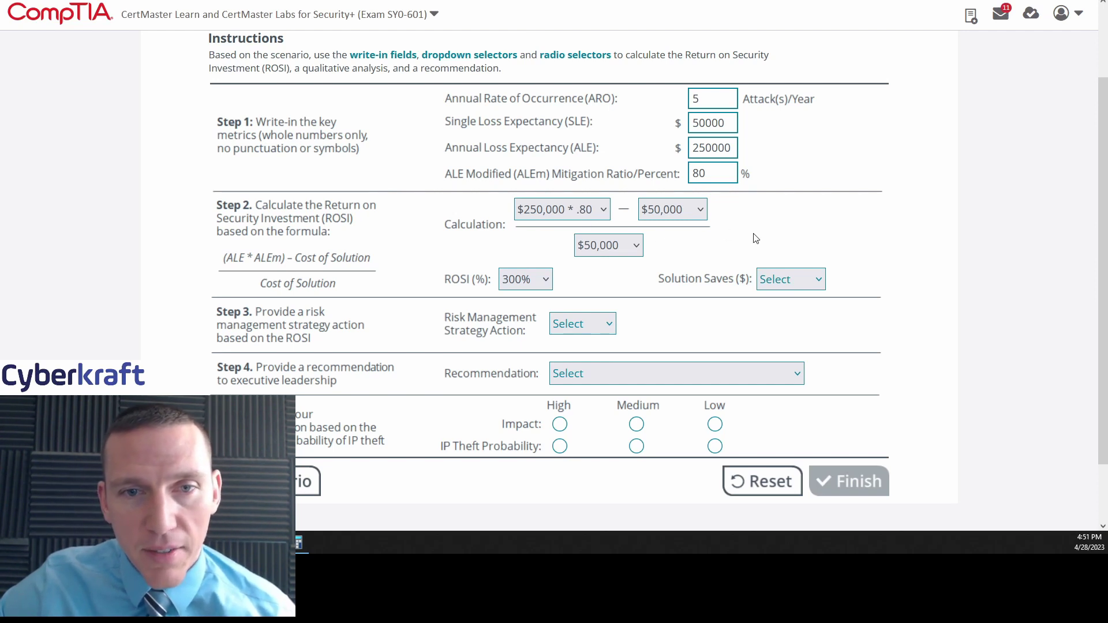
Review the scenario's analysis factors, then return to Calculator showing the 150,000 ÷ 50,000 = 3 result
click(309, 481)
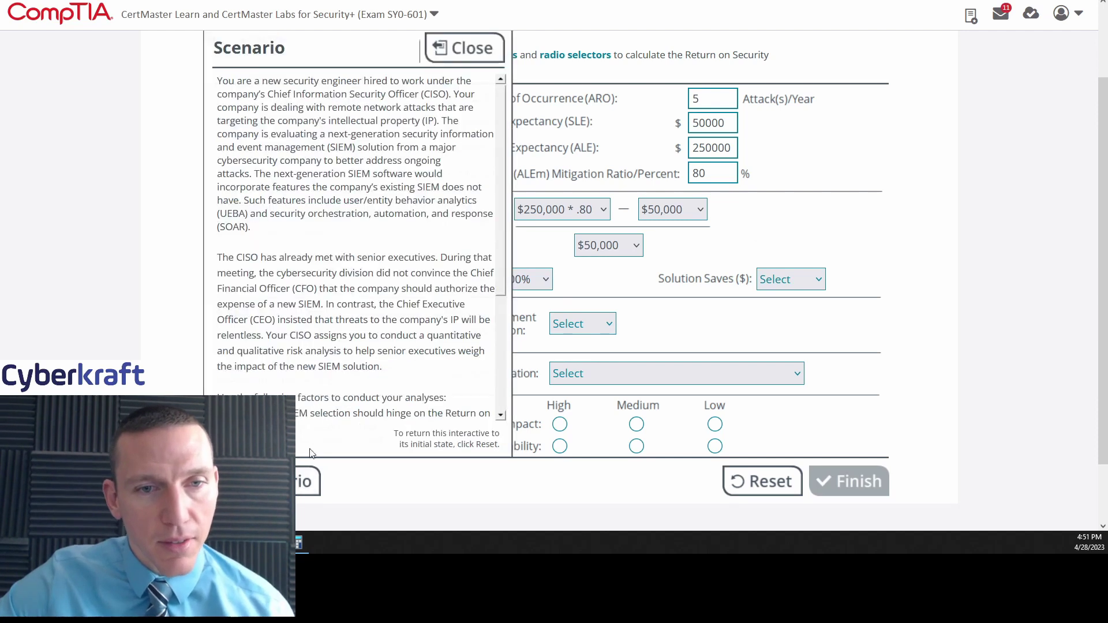
scroll(375, 296, down, 3)
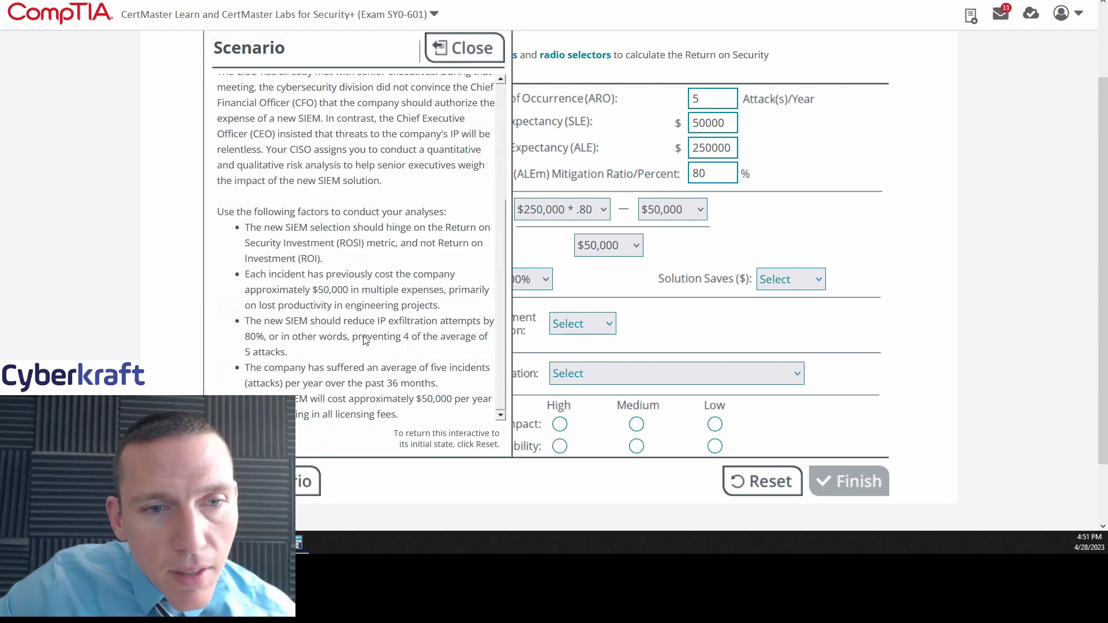
click(462, 47)
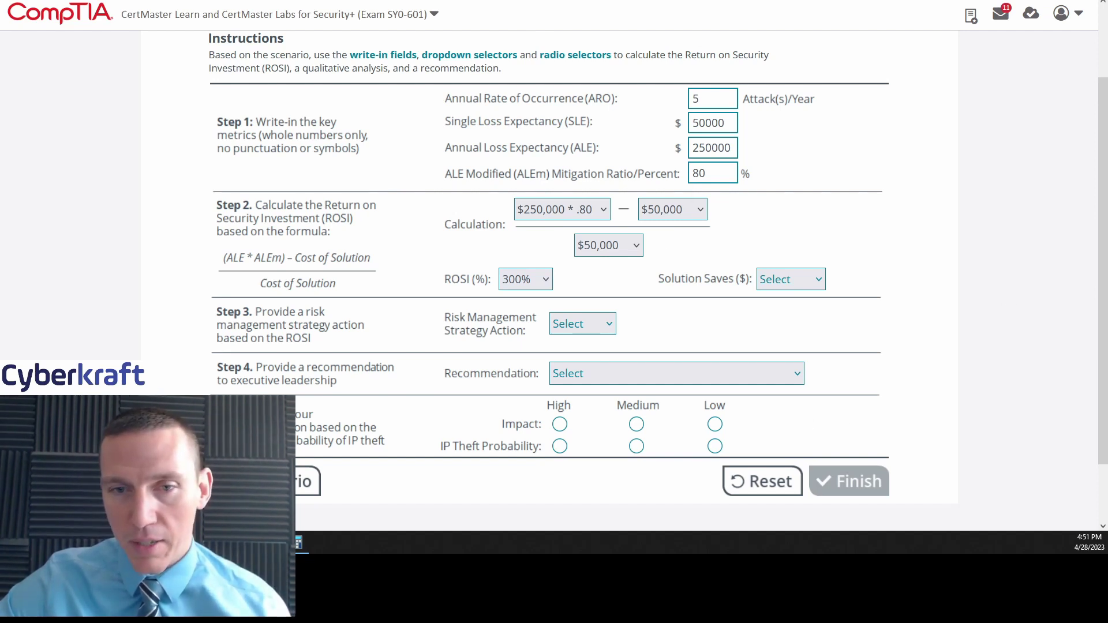
click(298, 542)
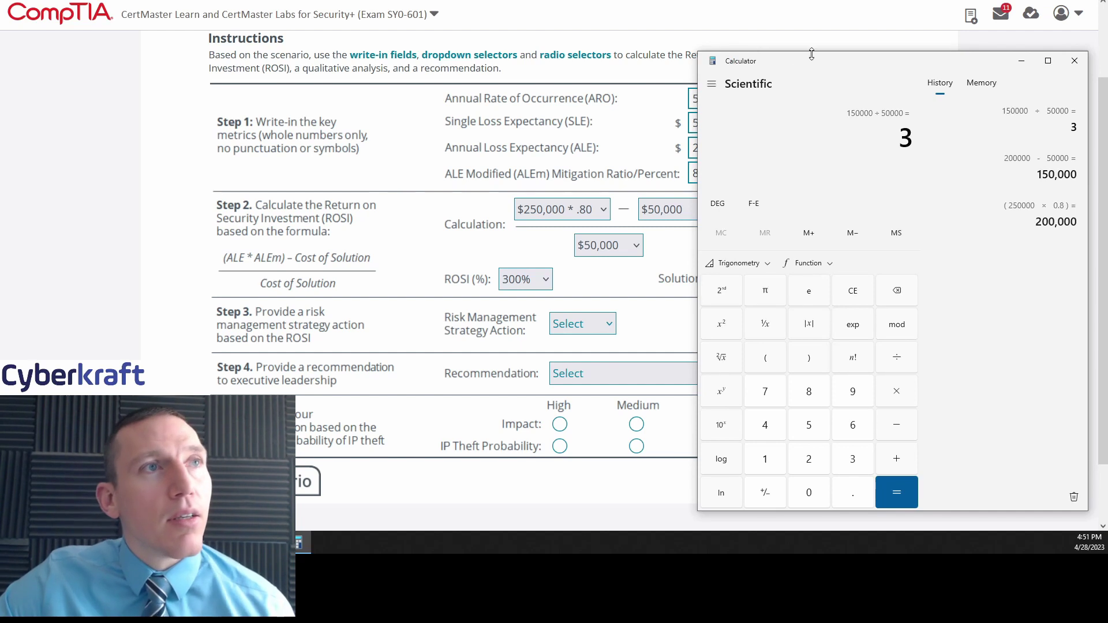
Move Calculator to the left and recall the 200000 − 50000 = 150,000 entry from History
drag(815, 62, 390, 54)
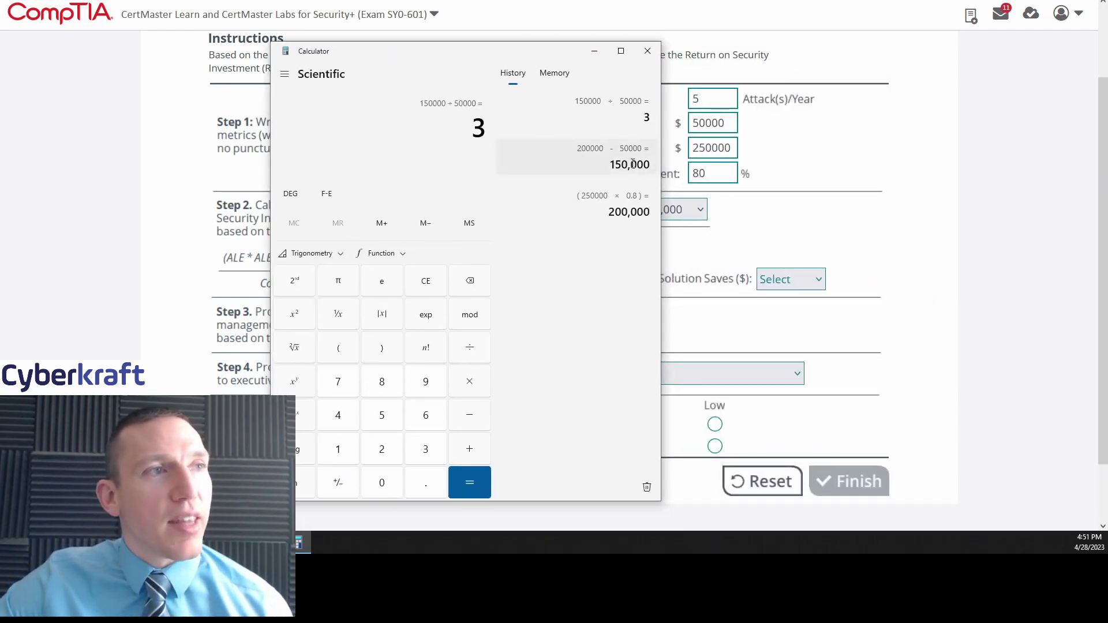
click(615, 165)
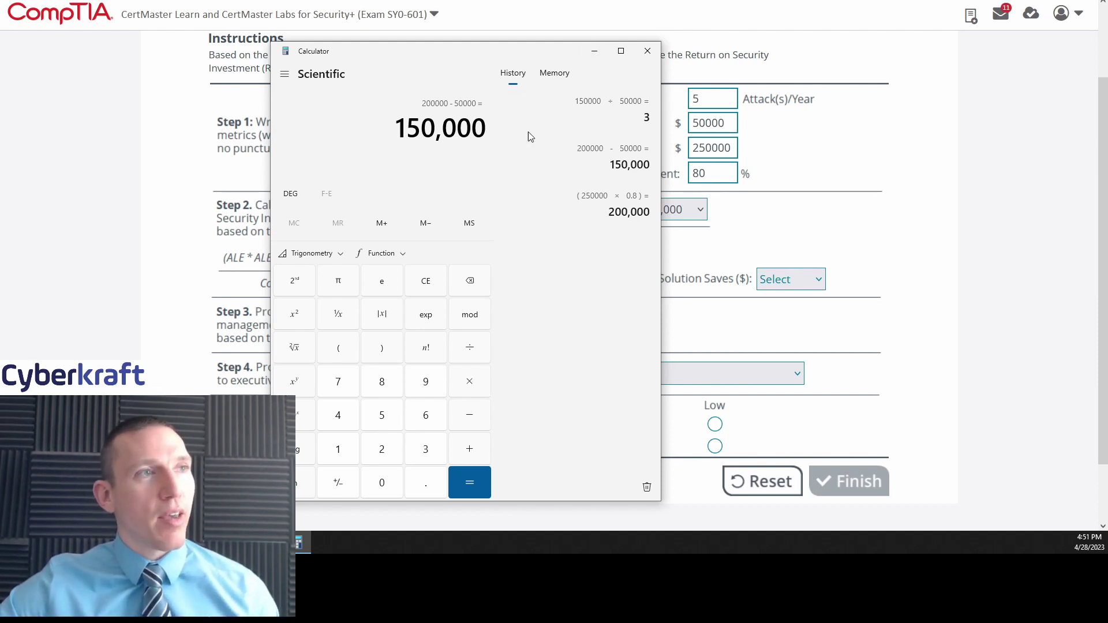
Minimize Calculator and set the Solution Saves ($) dropdown to $150,000
click(595, 50)
click(785, 280)
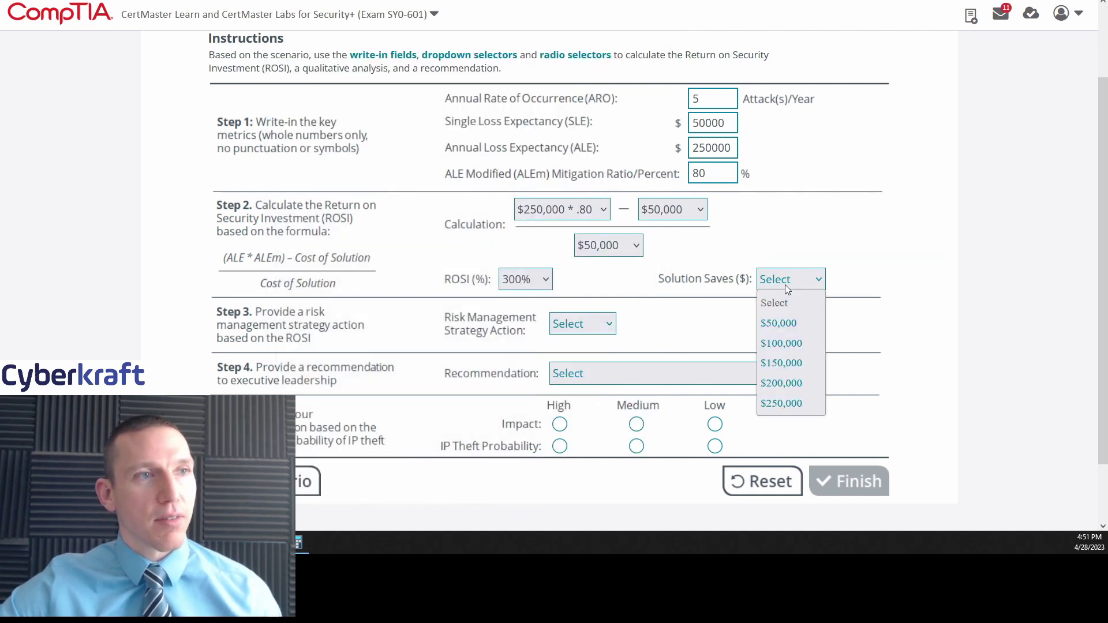
click(792, 362)
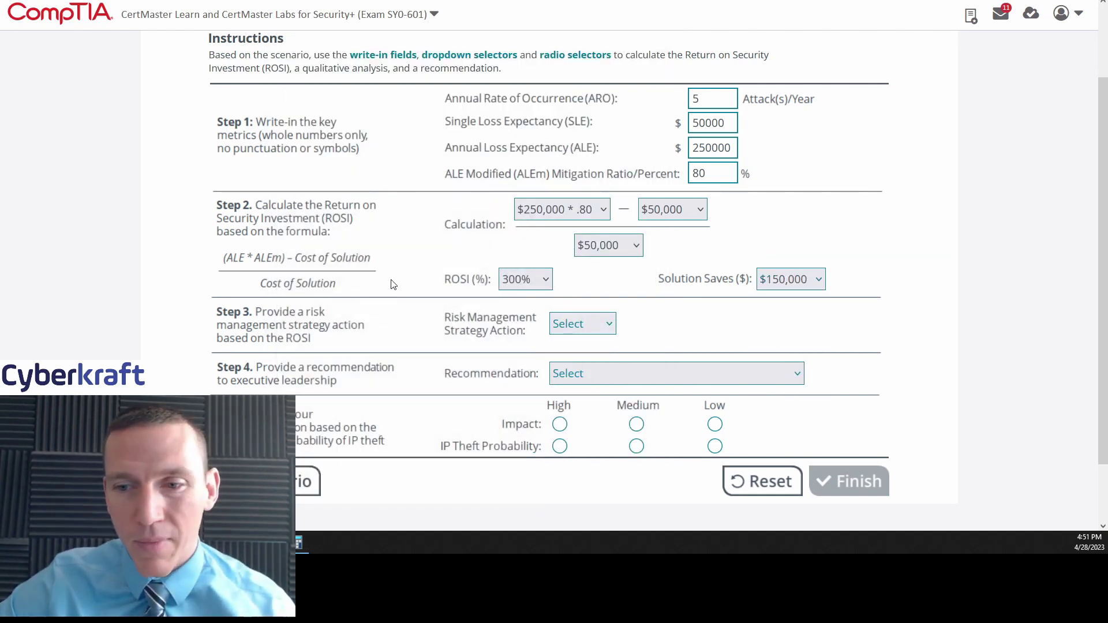
scroll(391, 285, down, 1)
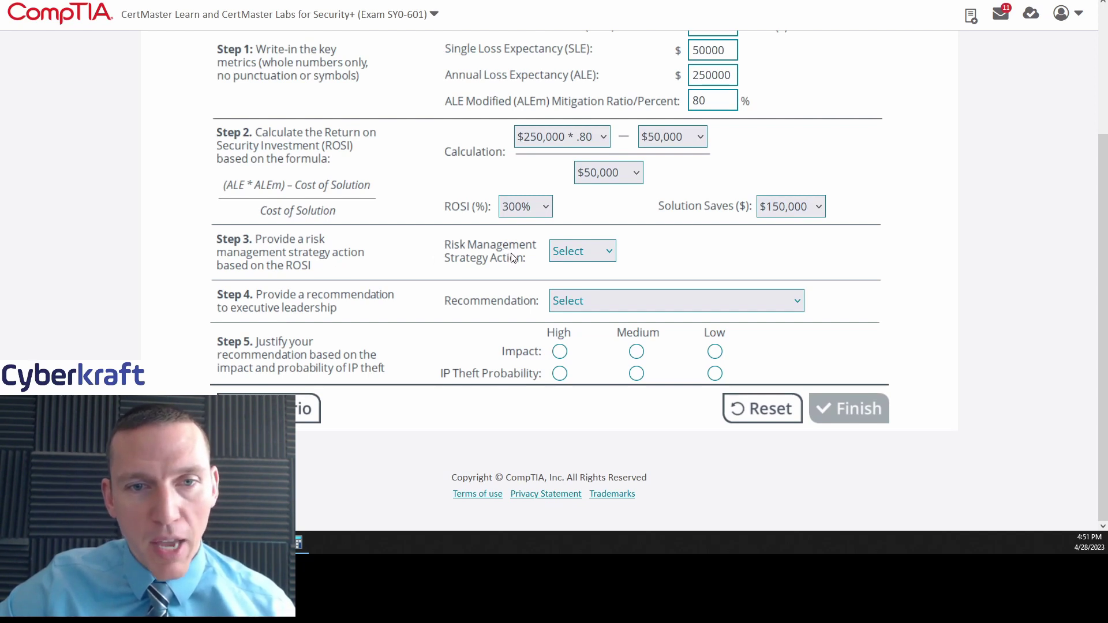
click(592, 249)
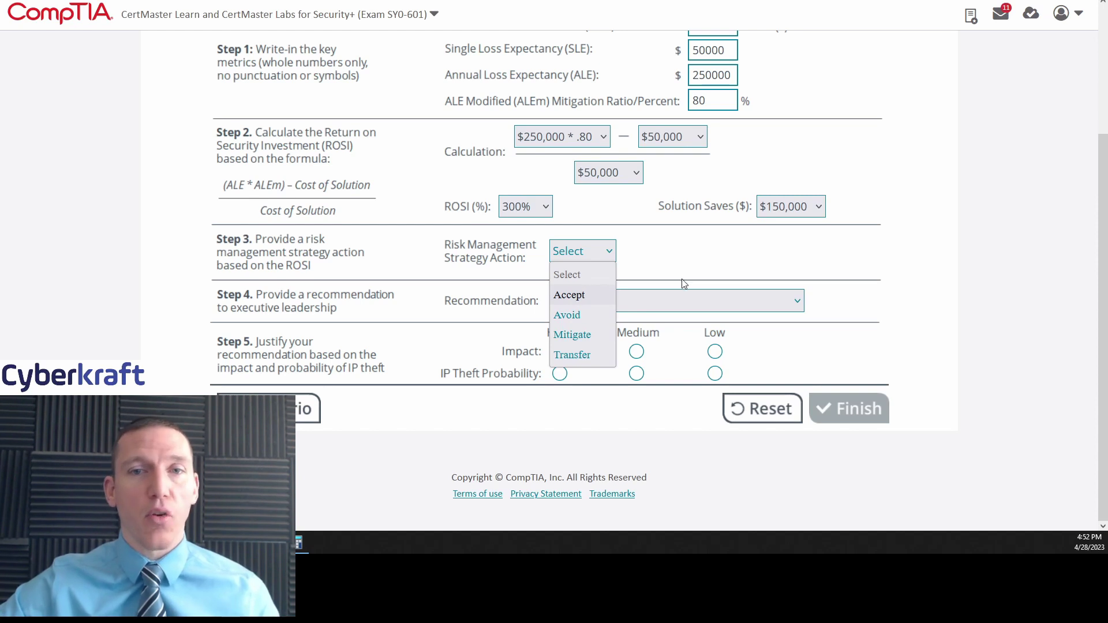
Set the Step 3 Risk Management Strategy Action dropdown to Mitigate
click(707, 252)
scroll(707, 251, up, 1)
scroll(692, 303, down, 1)
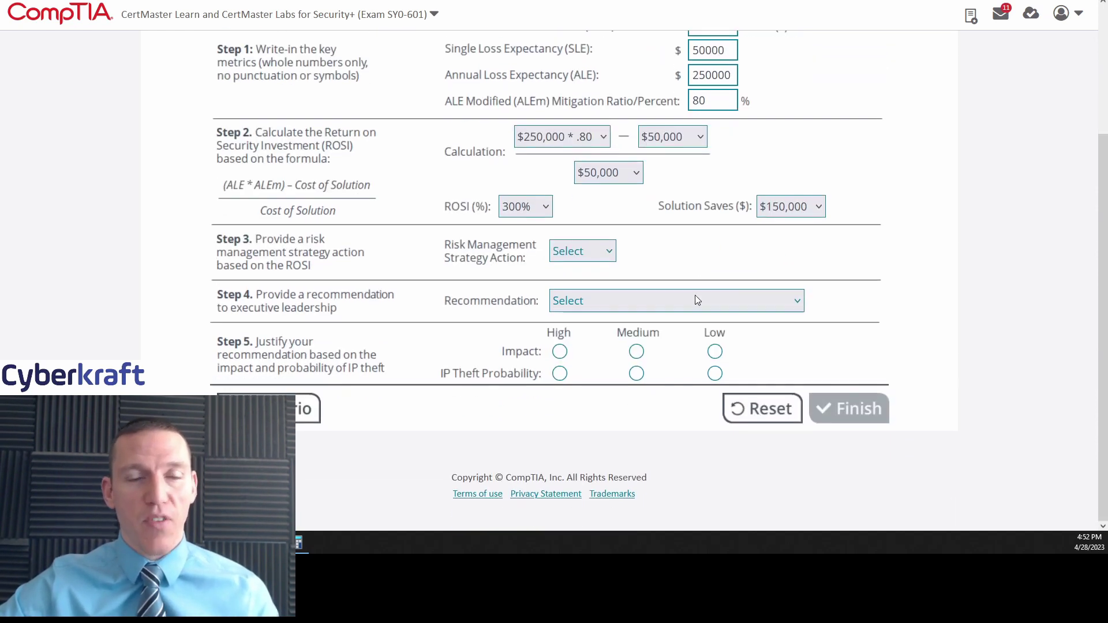
click(586, 250)
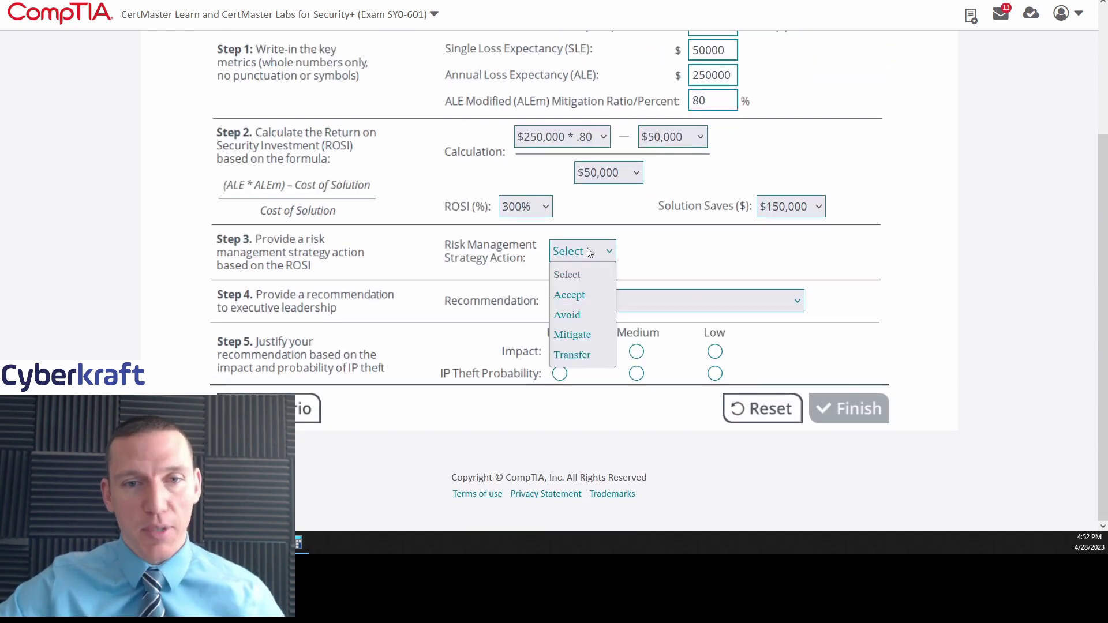
click(578, 336)
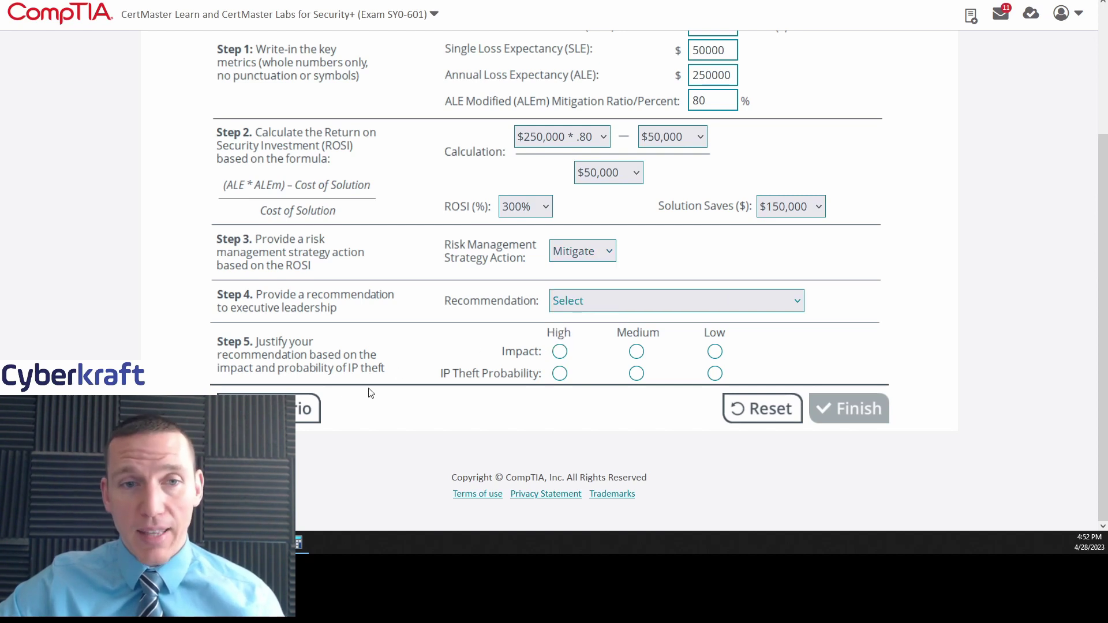
scroll(635, 299, up, 1)
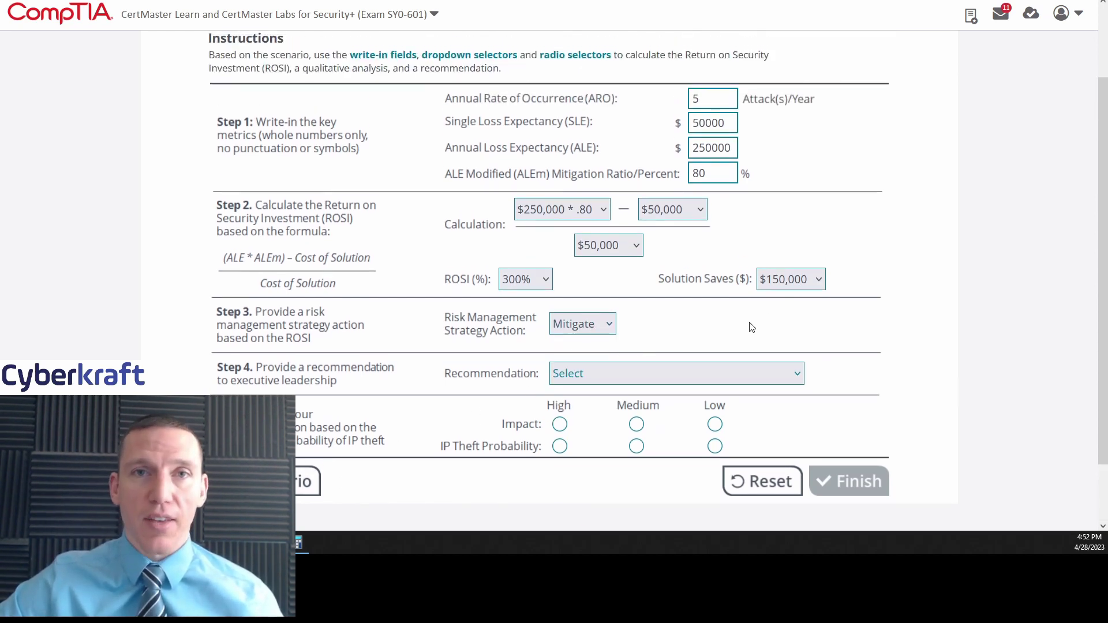
scroll(692, 317, down, 1)
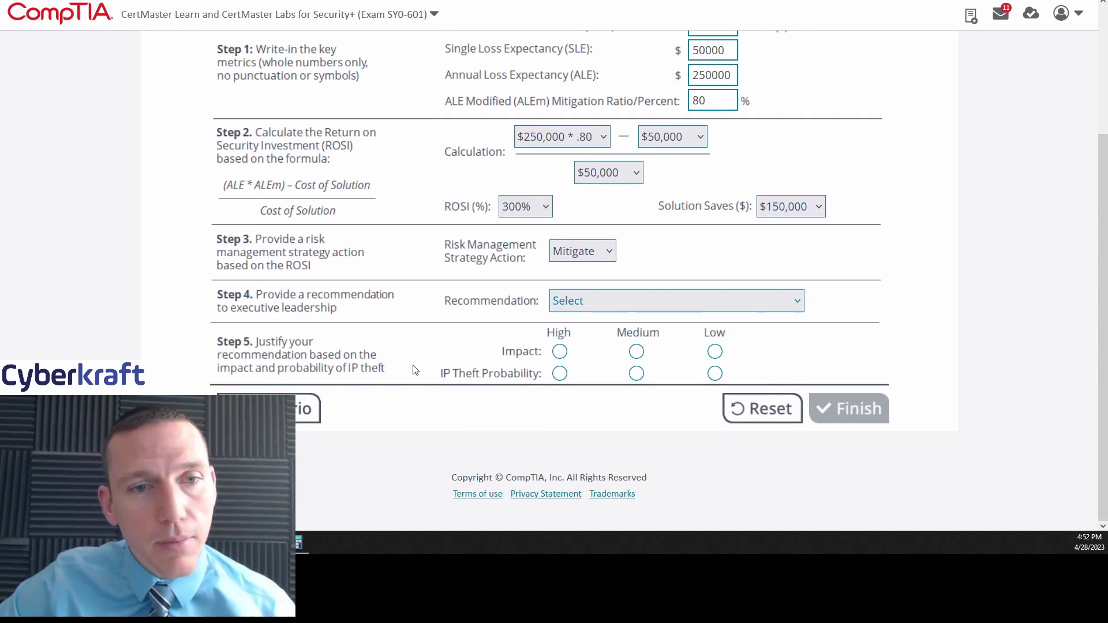
Choose Purchase Next-Gen SIEM with UEBA/SOAR as the Step 4 recommendation
click(597, 303)
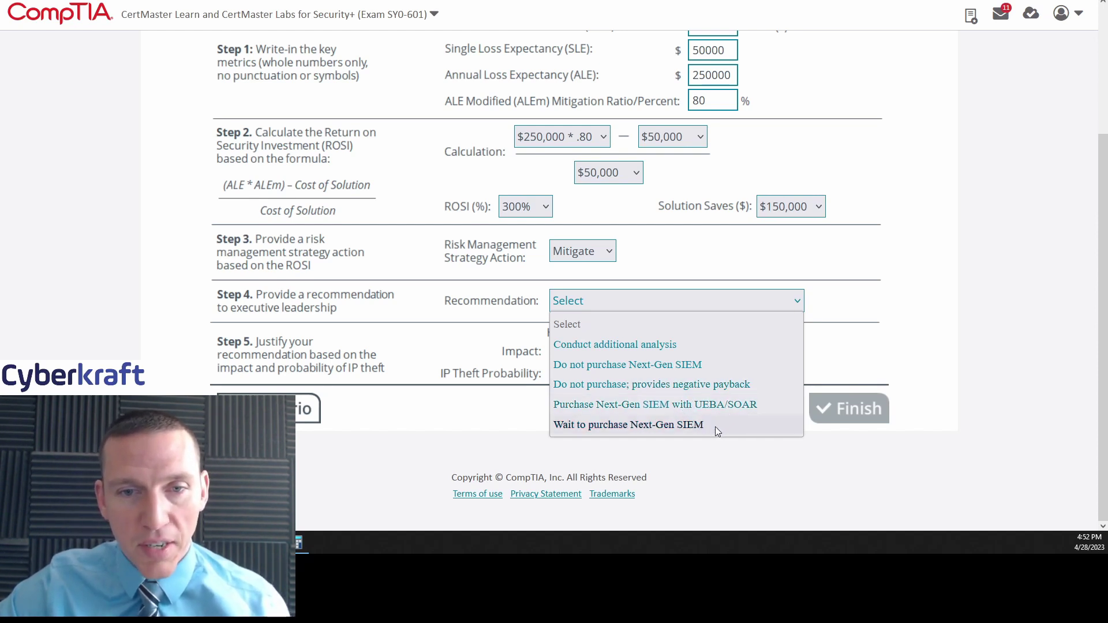
click(715, 408)
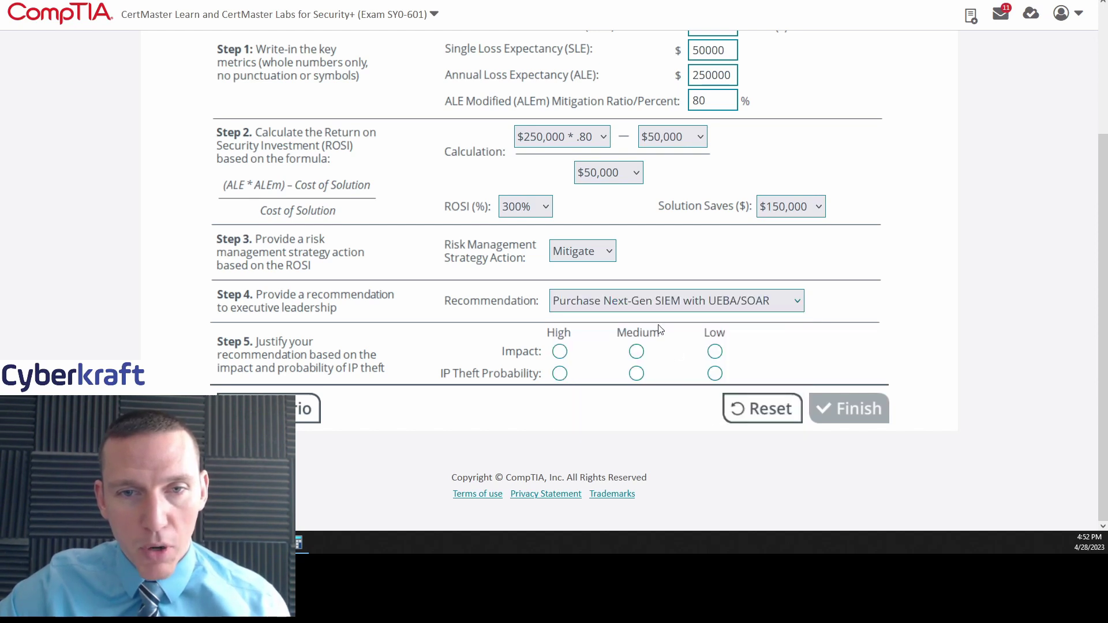
click(668, 307)
click(717, 407)
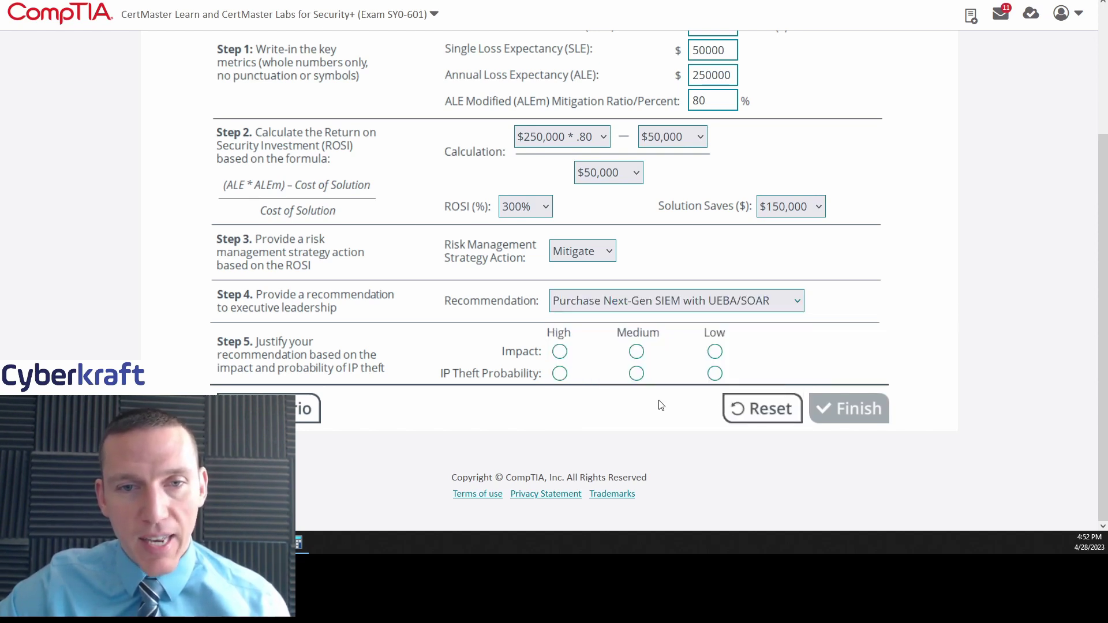
click(312, 410)
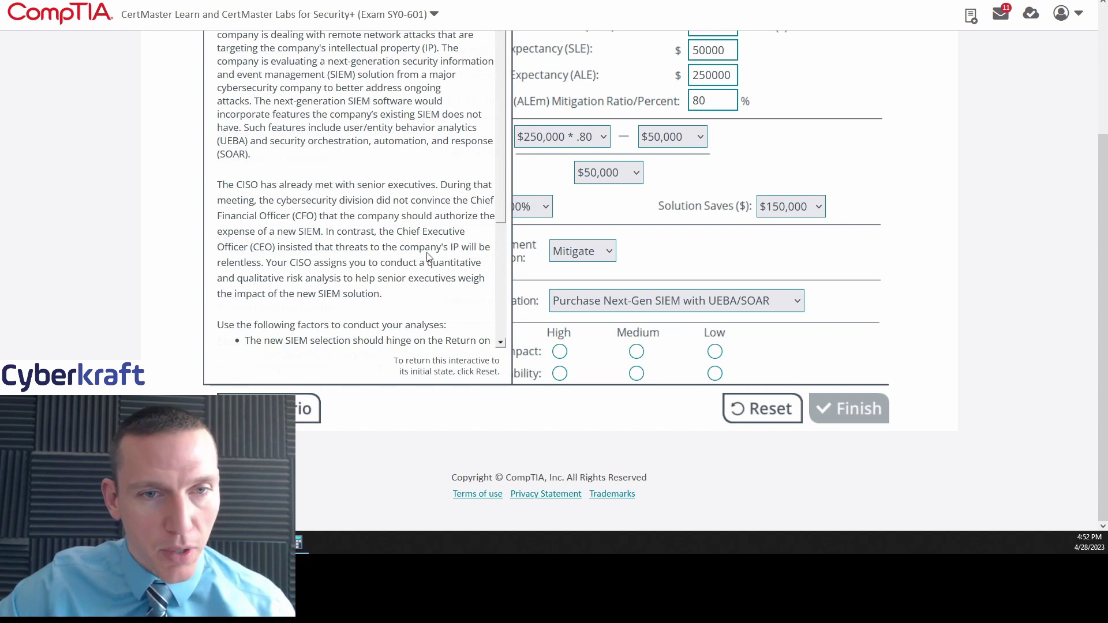
scroll(441, 247, up, 1)
scroll(494, 195, down, 1)
scroll(497, 195, up, 1)
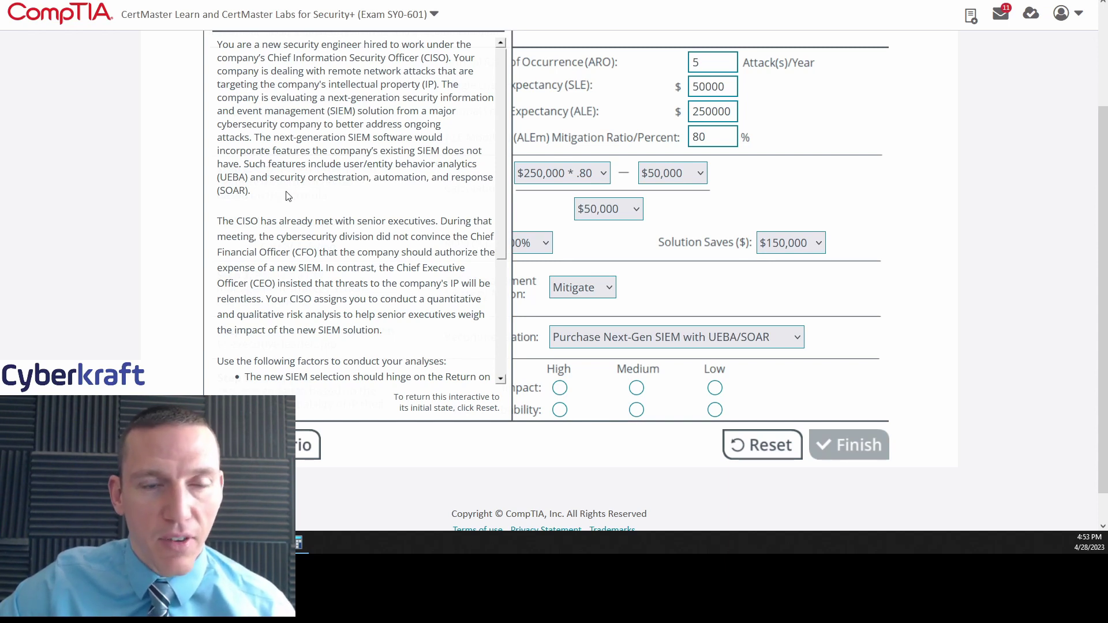
drag(503, 162, 500, 282)
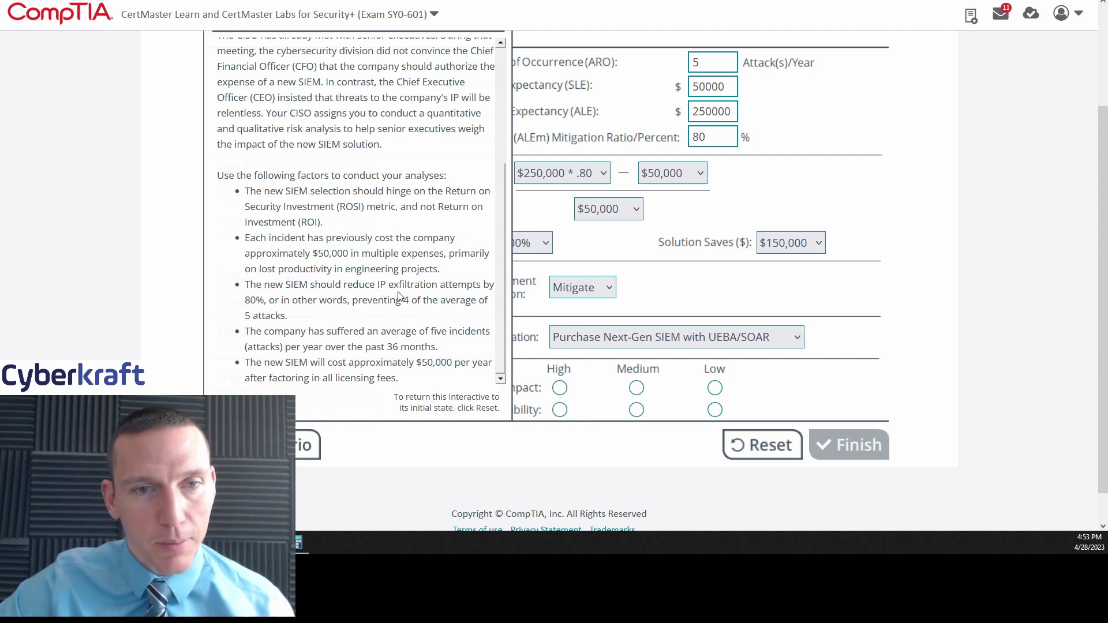
scroll(450, 233, up, 3)
scroll(585, 140, up, 2)
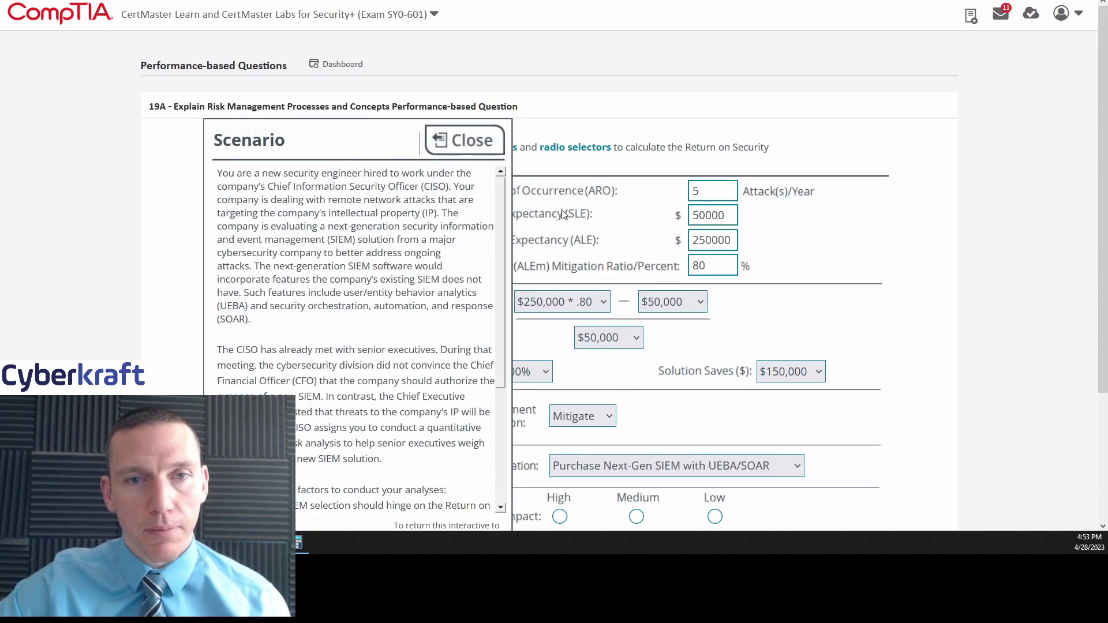
click(465, 138)
scroll(810, 279, down, 2)
scroll(810, 280, down, 1)
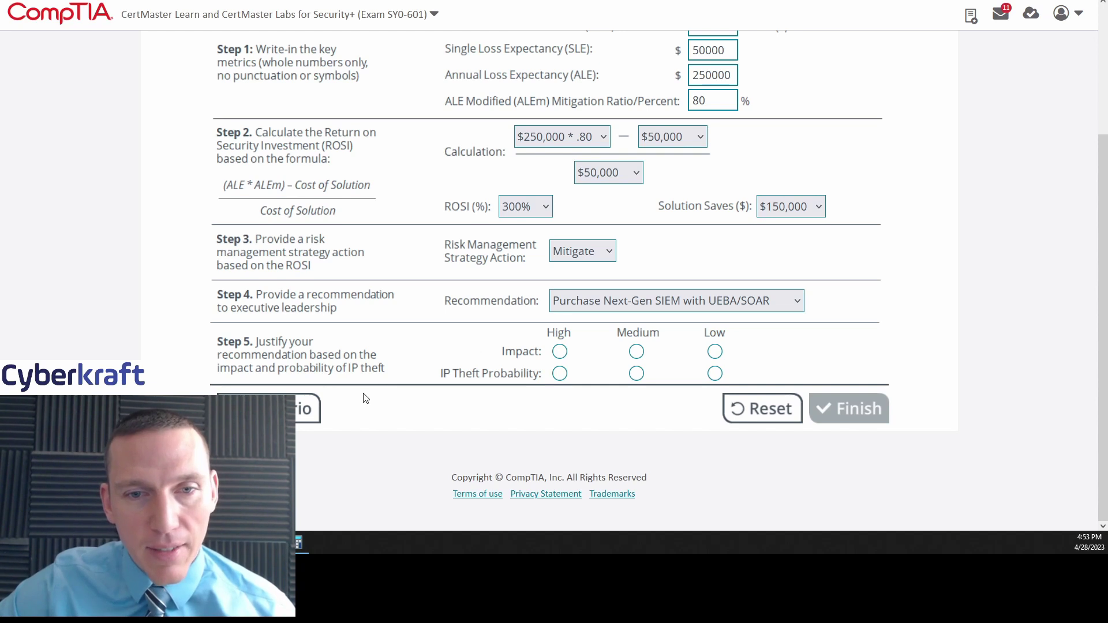
Scroll through the ROSI form to review the Step 5 IP Theft Probability rating
scroll(427, 334, up, 1)
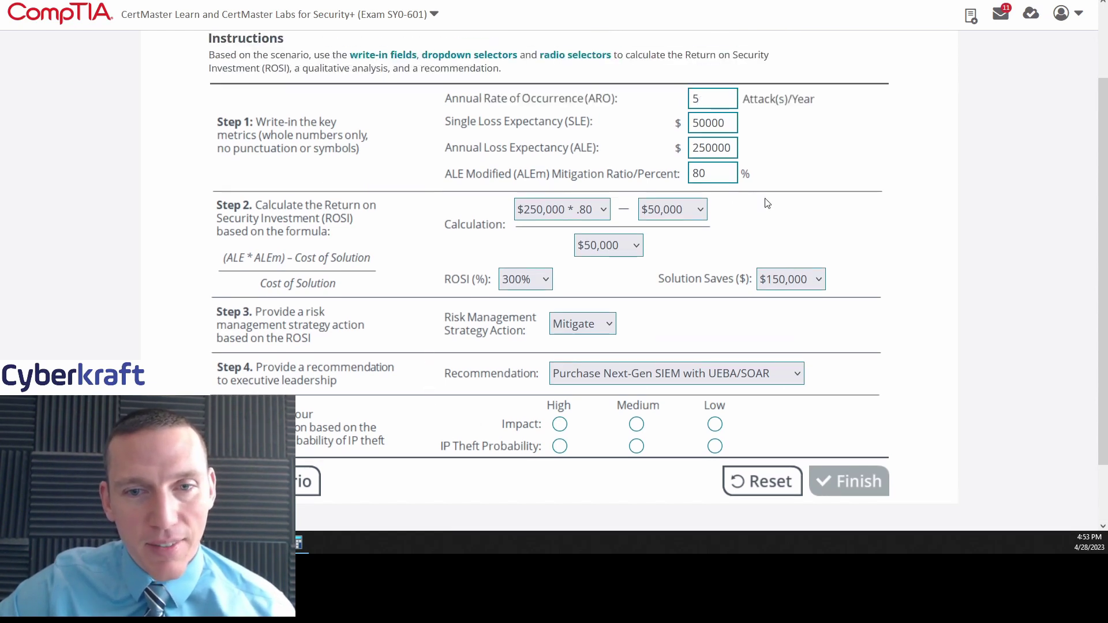
scroll(812, 336, down, 1)
scroll(655, 372, up, 2)
scroll(787, 386, down, 1)
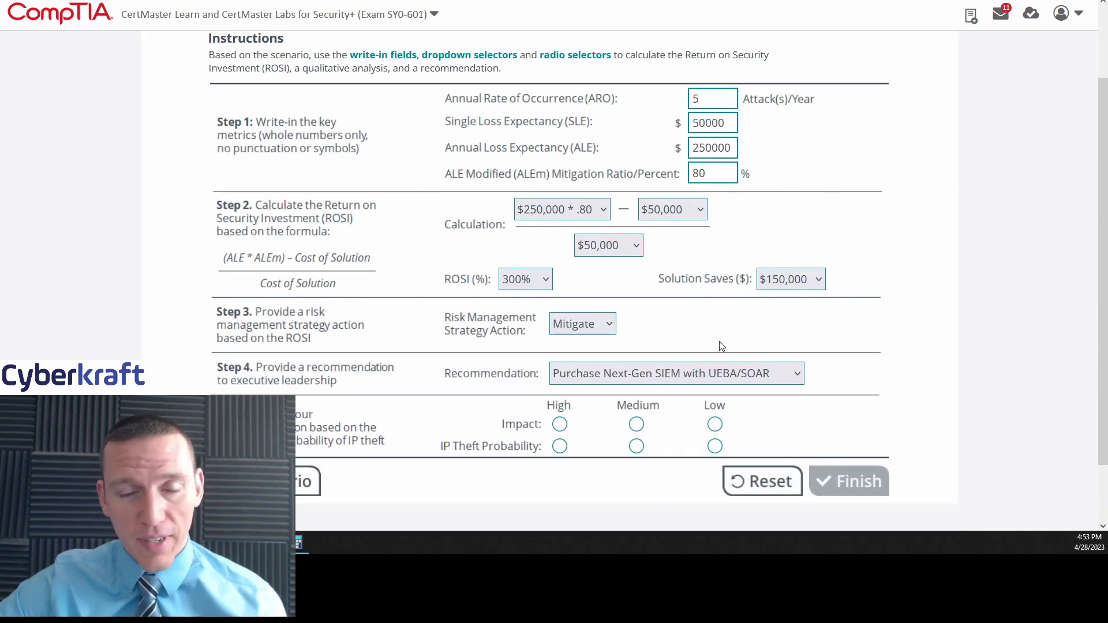
scroll(727, 346, down, 1)
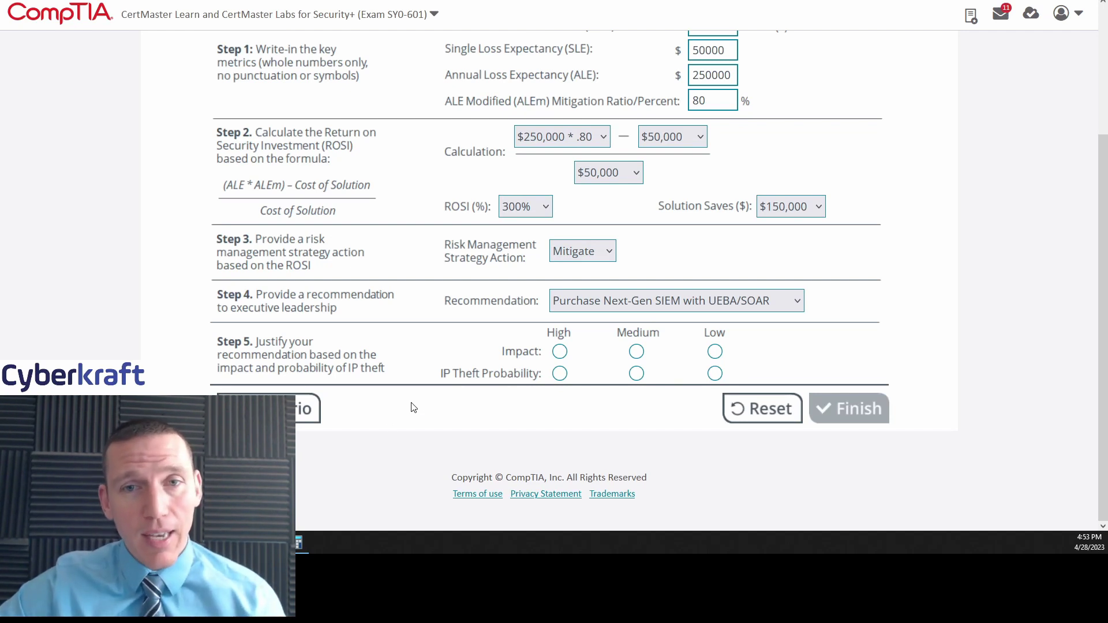
scroll(416, 404, up, 1)
scroll(417, 404, down, 1)
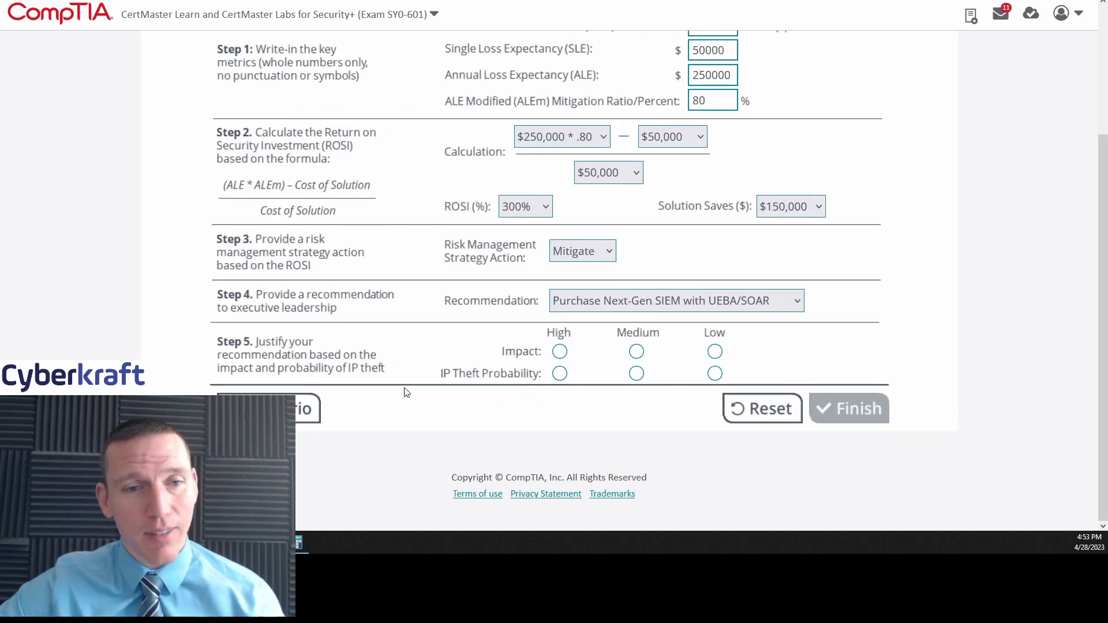
Read the scenario text, close it, then reopen it beside the form
click(309, 408)
scroll(704, 245, up, 1)
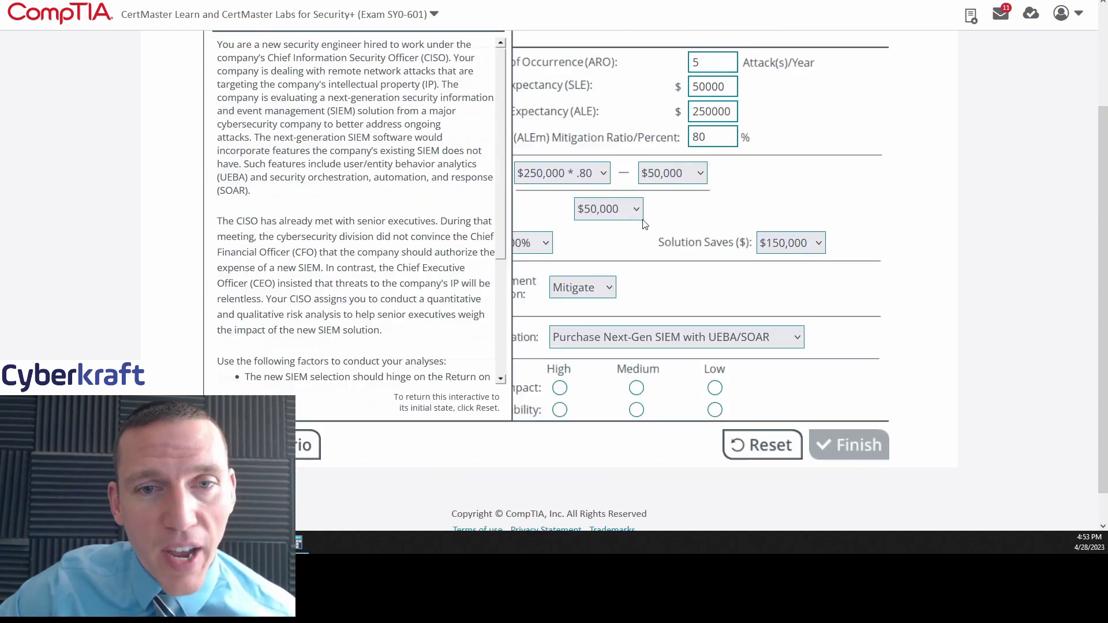
scroll(704, 245, up, 2)
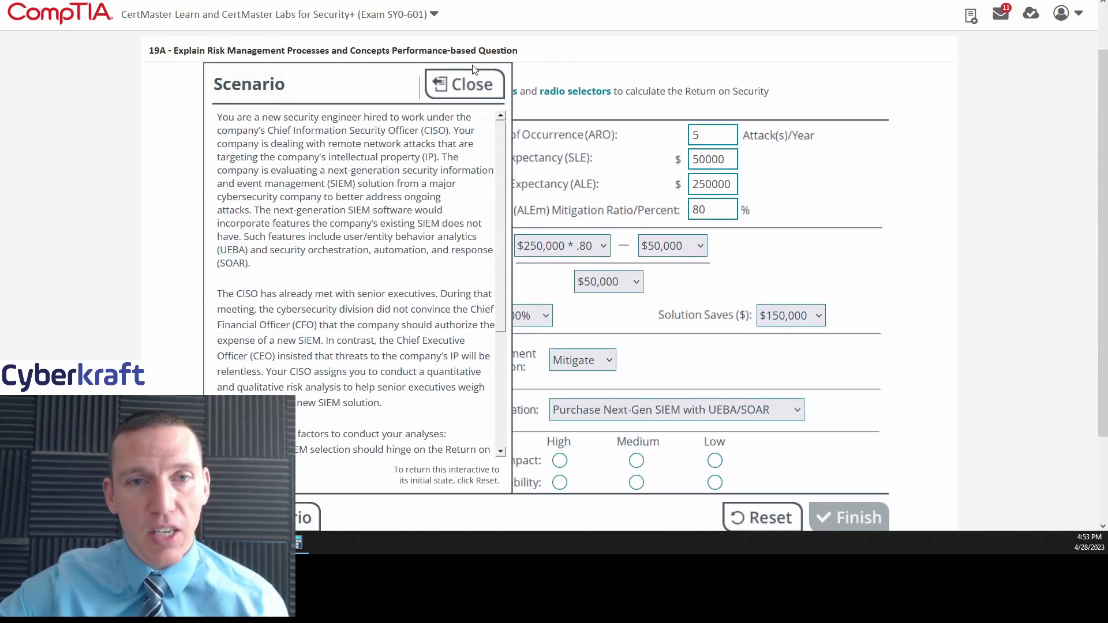
scroll(499, 150, down, 1)
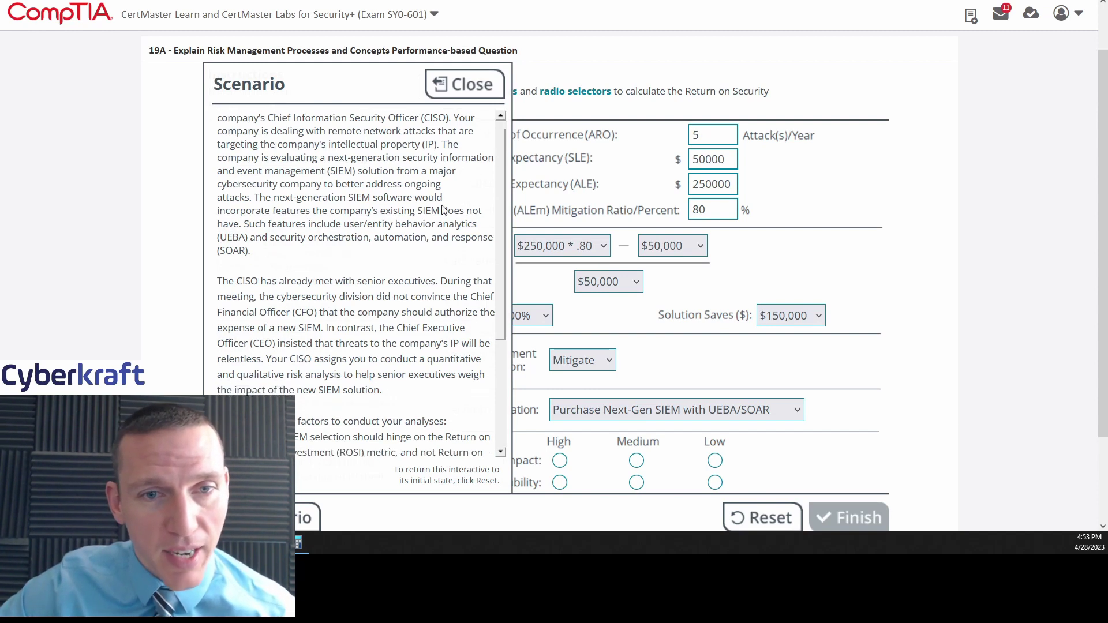
scroll(644, 268, down, 2)
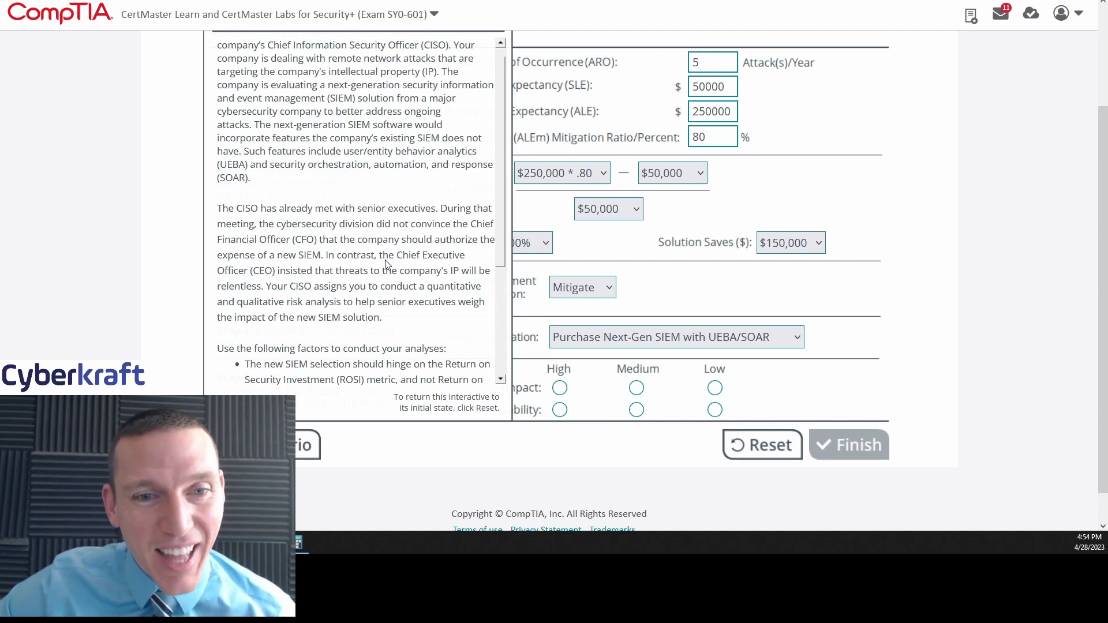
scroll(491, 98, up, 3)
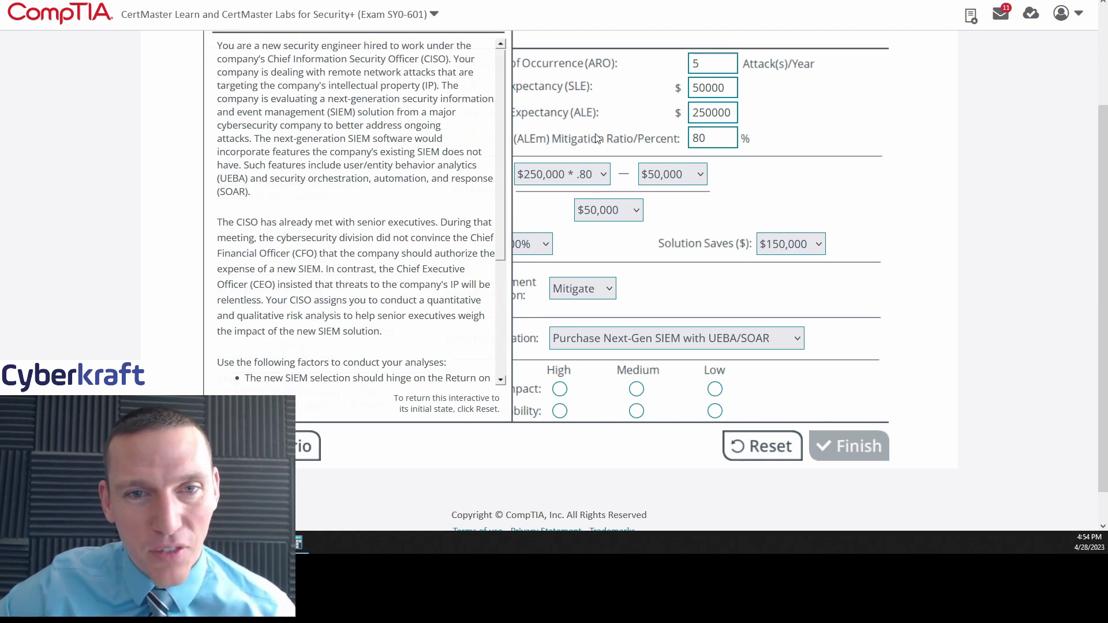
click(472, 86)
scroll(660, 297, down, 2)
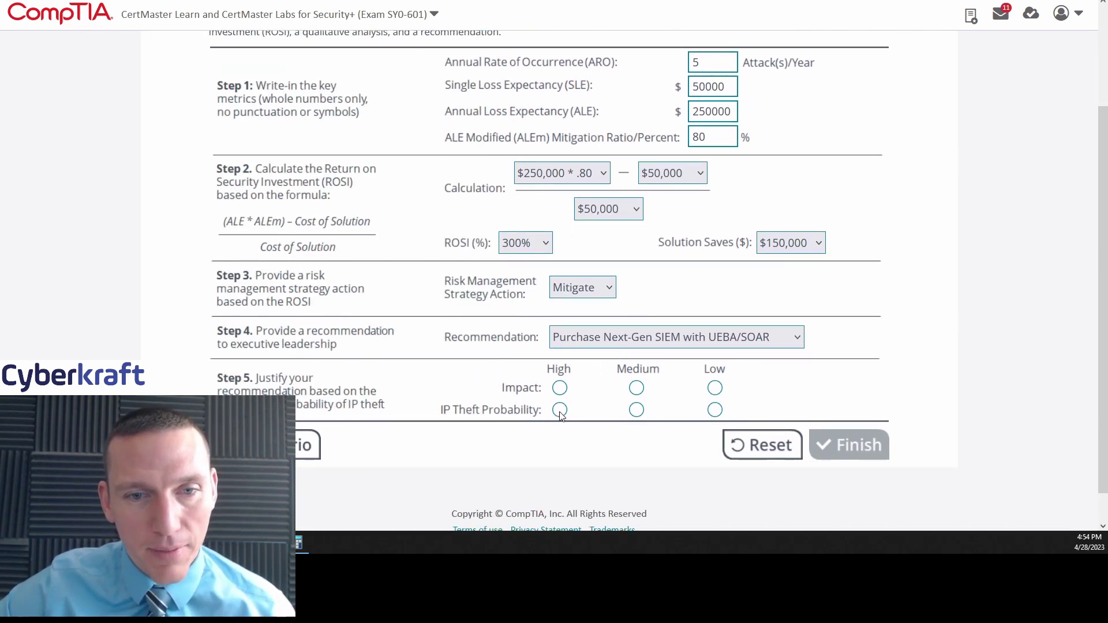
click(309, 444)
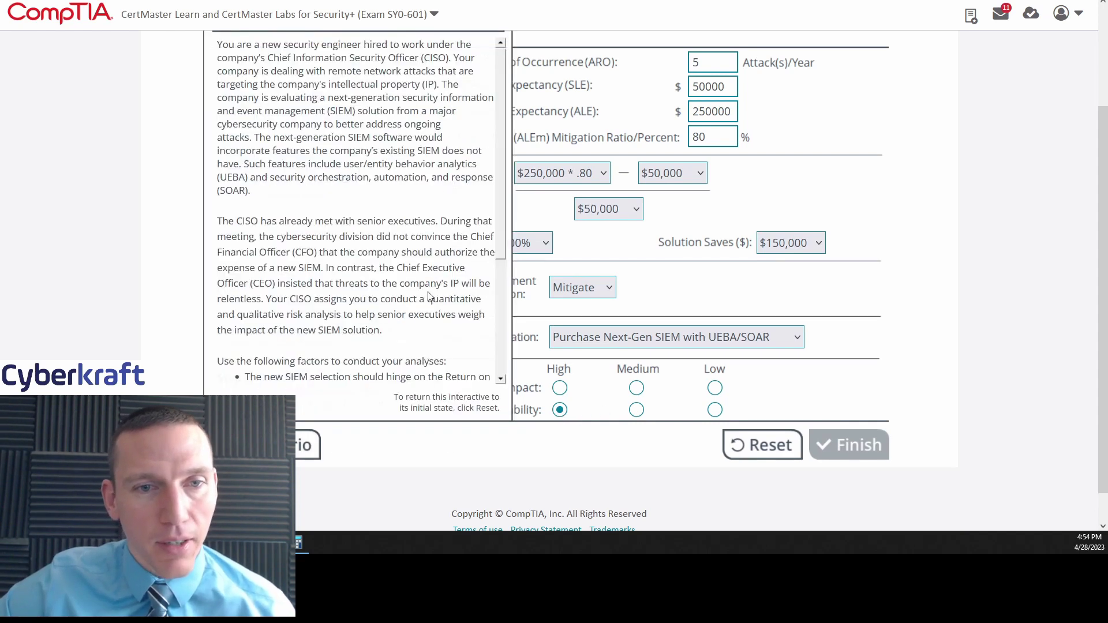
Read the scenario's analysis factors, then close the Scenario panel to view the full form
scroll(439, 289, down, 3)
scroll(438, 288, up, 3)
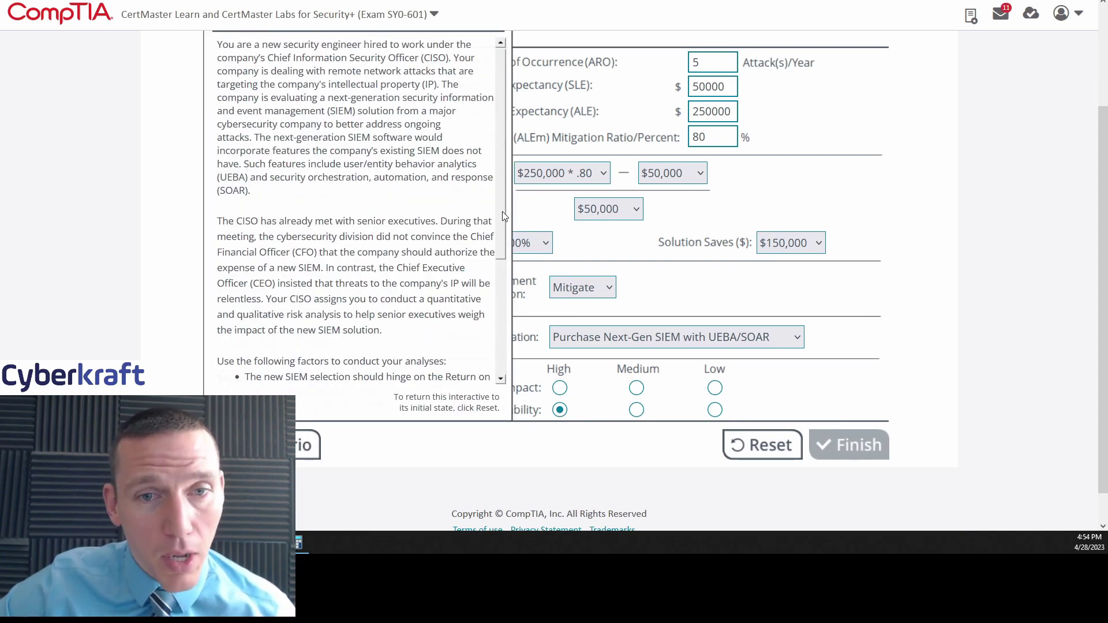
drag(503, 217, 503, 251)
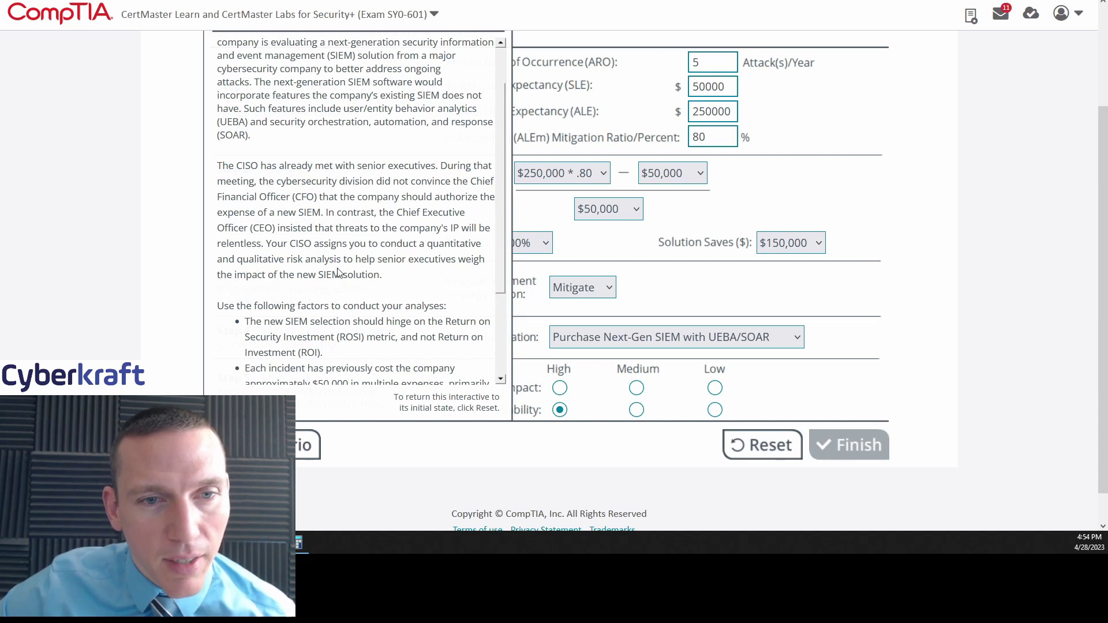
scroll(499, 177, up, 1)
scroll(499, 177, up, 1)
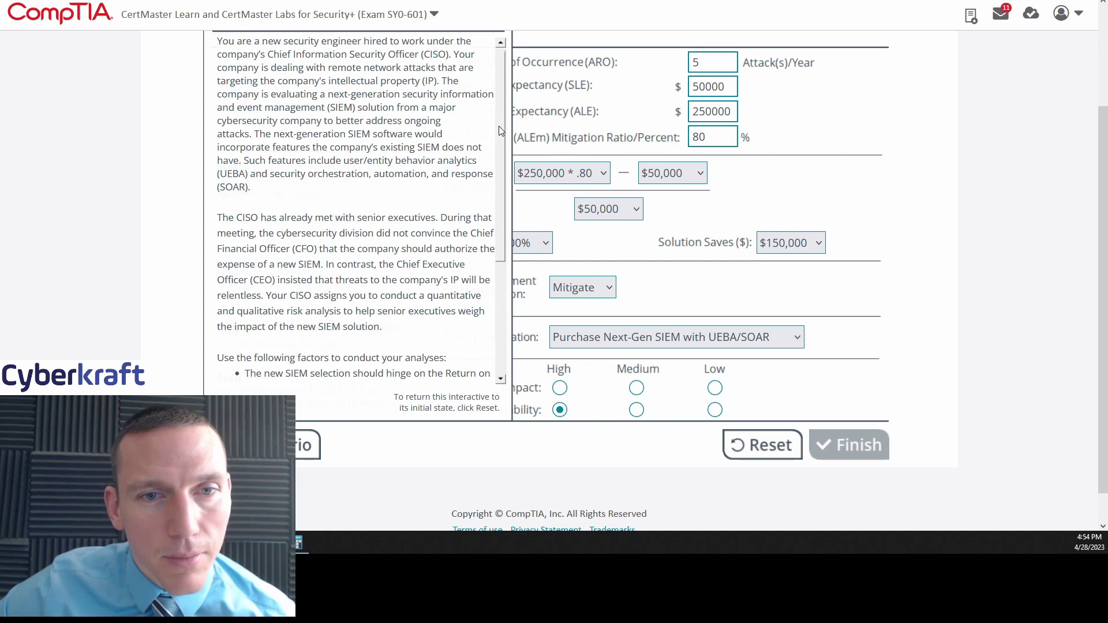
scroll(500, 126, down, 1)
drag(500, 127, 519, 254)
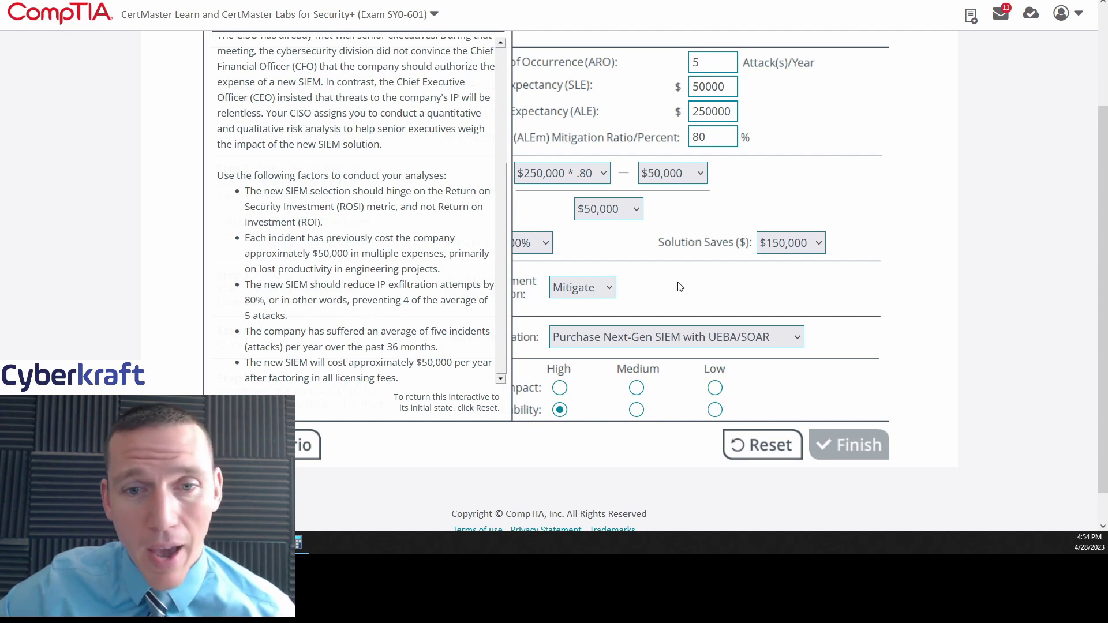
scroll(692, 277, up, 2)
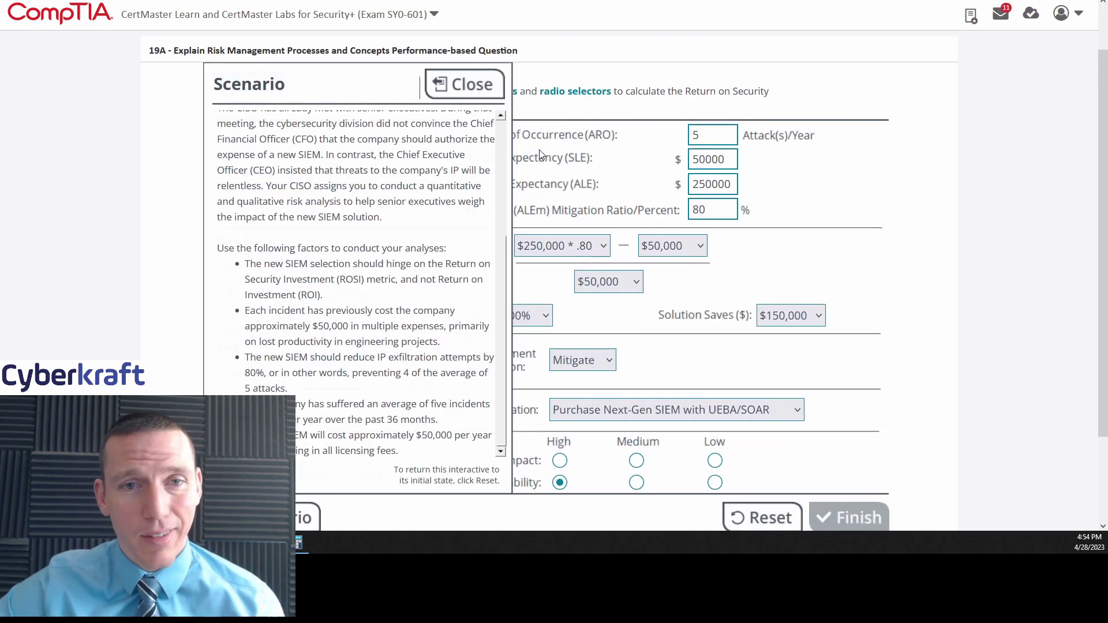
click(472, 84)
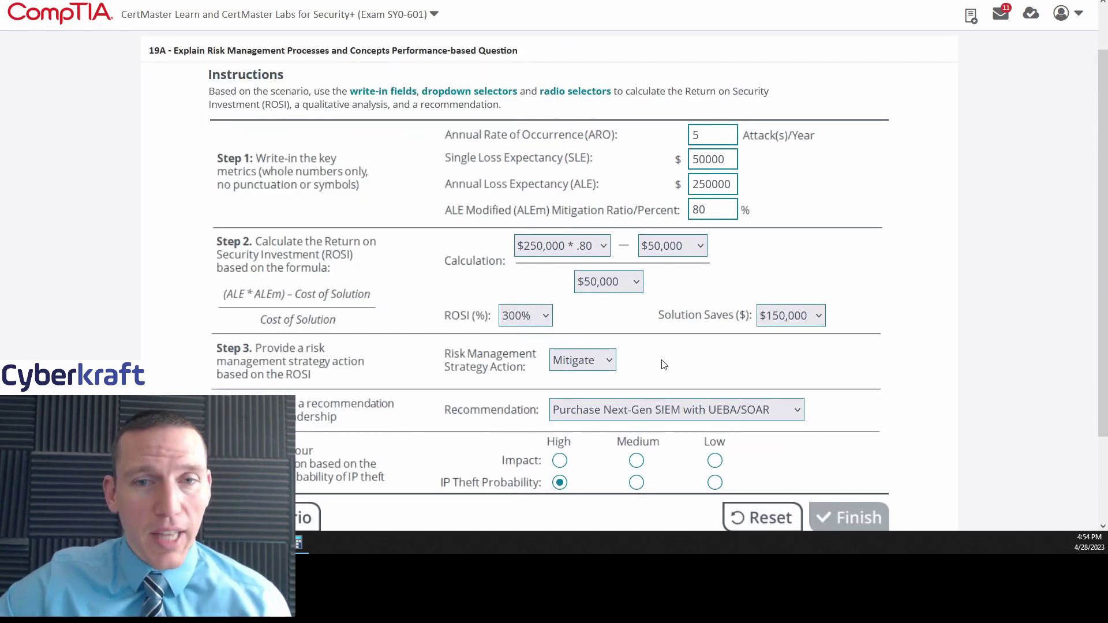
scroll(662, 367, down, 3)
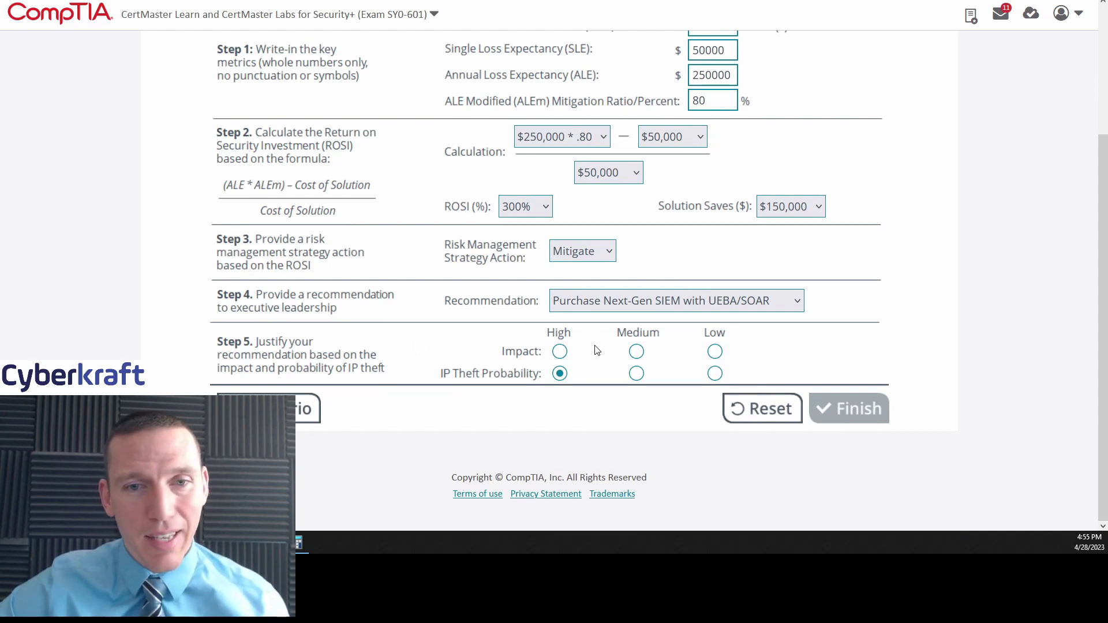
Rate the Step 5 IP theft Impact as High
click(560, 351)
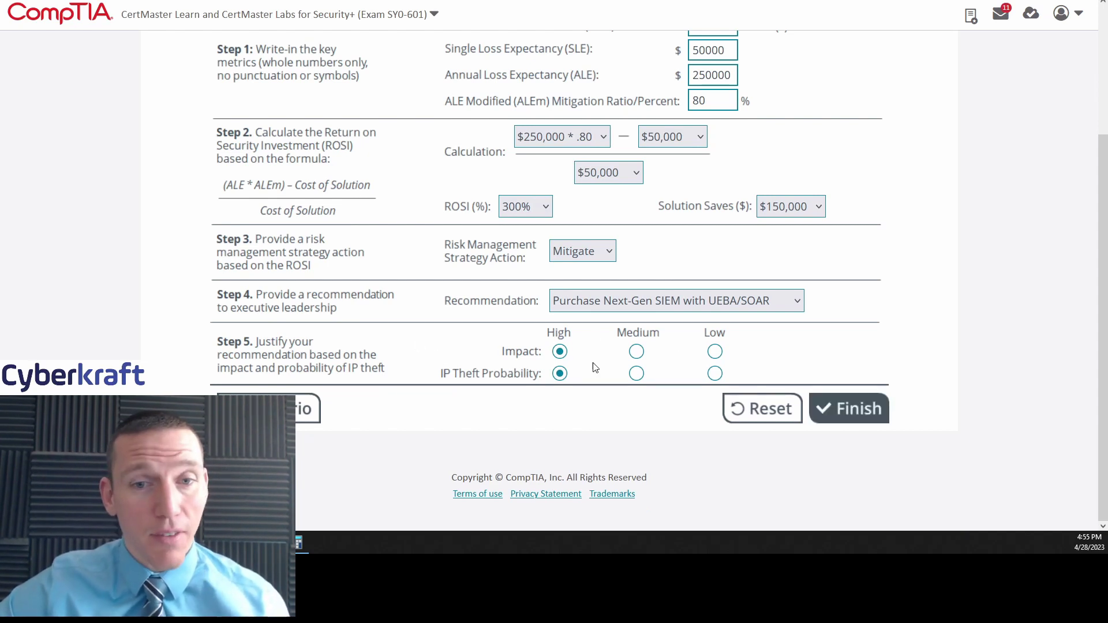
scroll(671, 356, up, 1)
scroll(661, 333, down, 1)
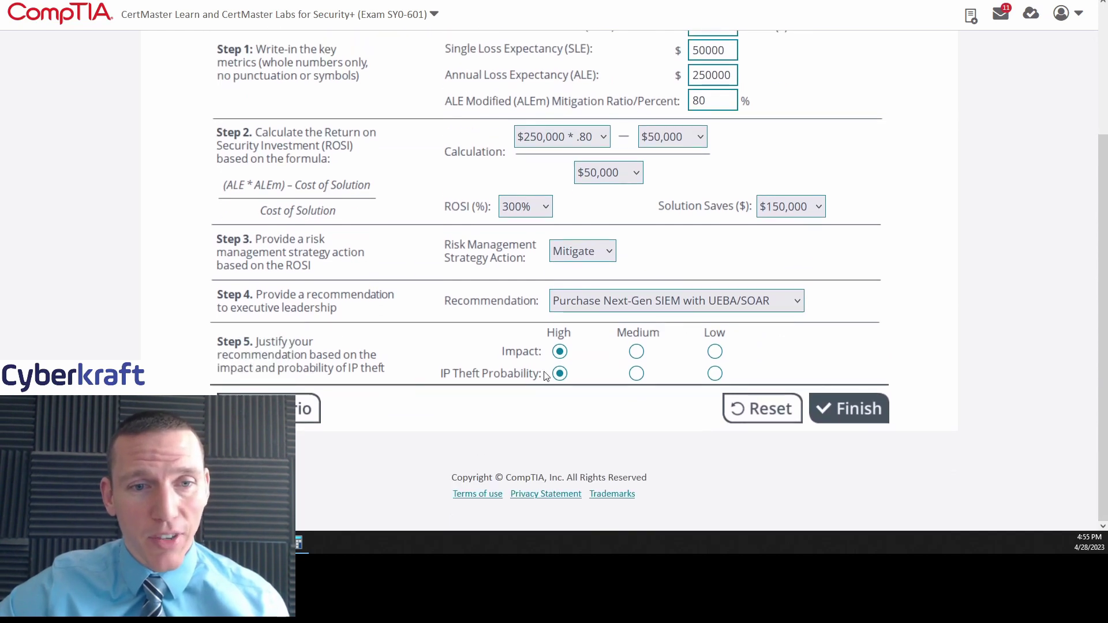
Reread the scenario to double-check the answers, then close the Scenario panel
click(318, 416)
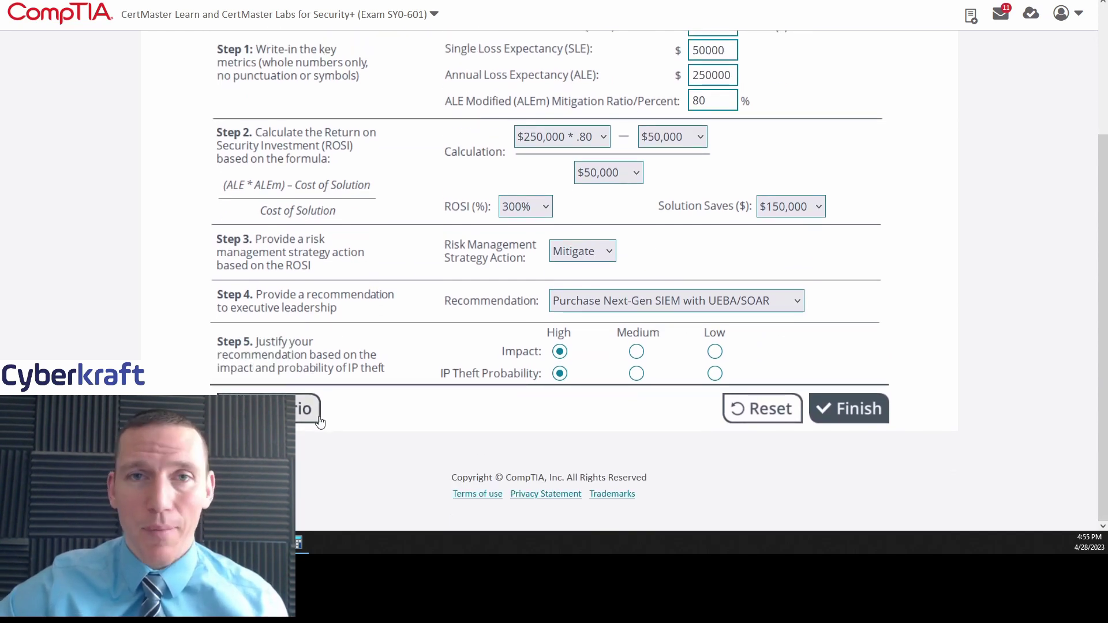
scroll(497, 153, up, 1)
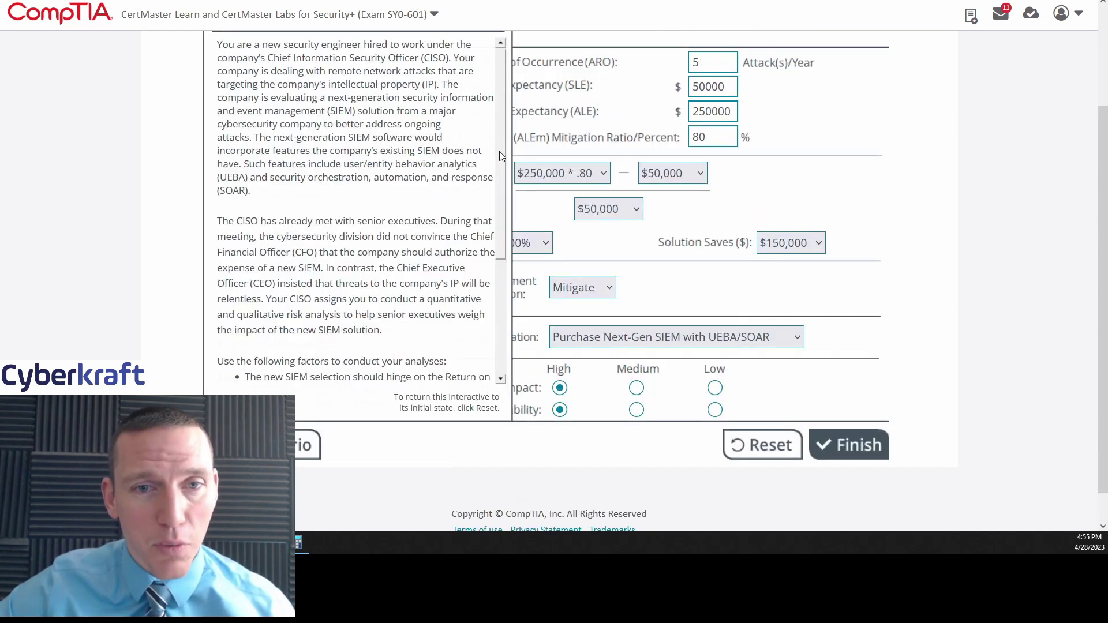
scroll(500, 155, down, 1)
scroll(500, 145, up, 1)
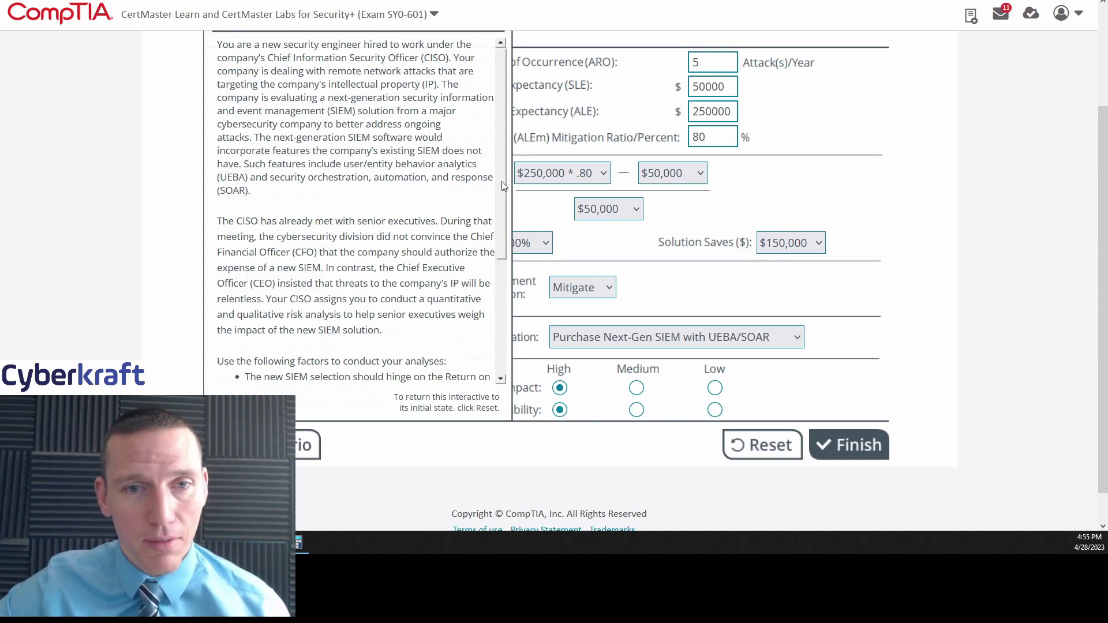
drag(502, 183, 500, 254)
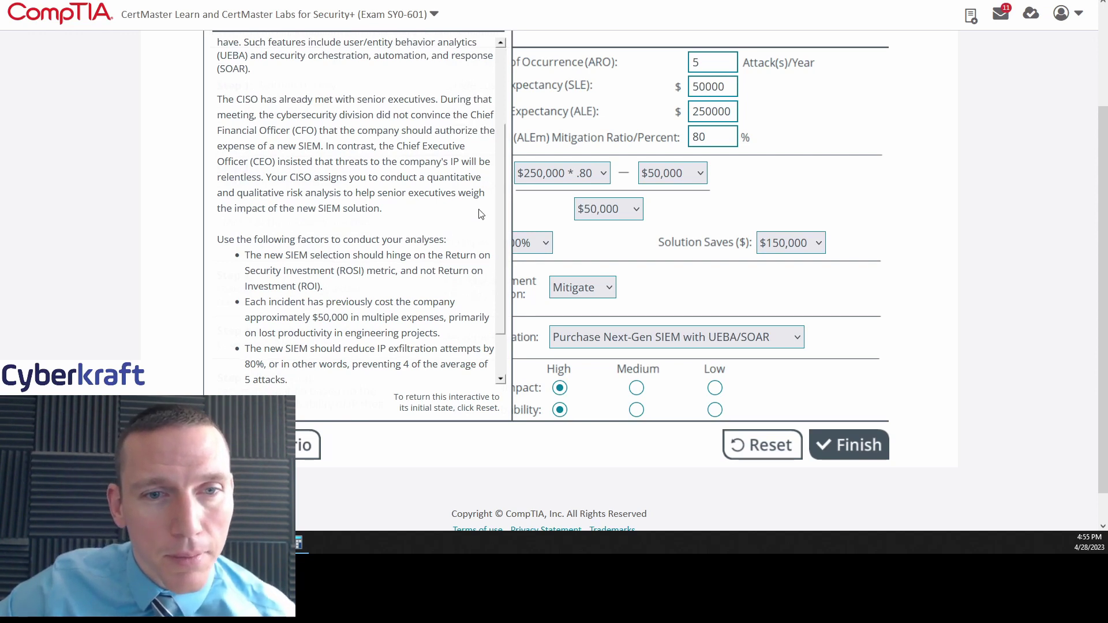
drag(500, 208, 504, 264)
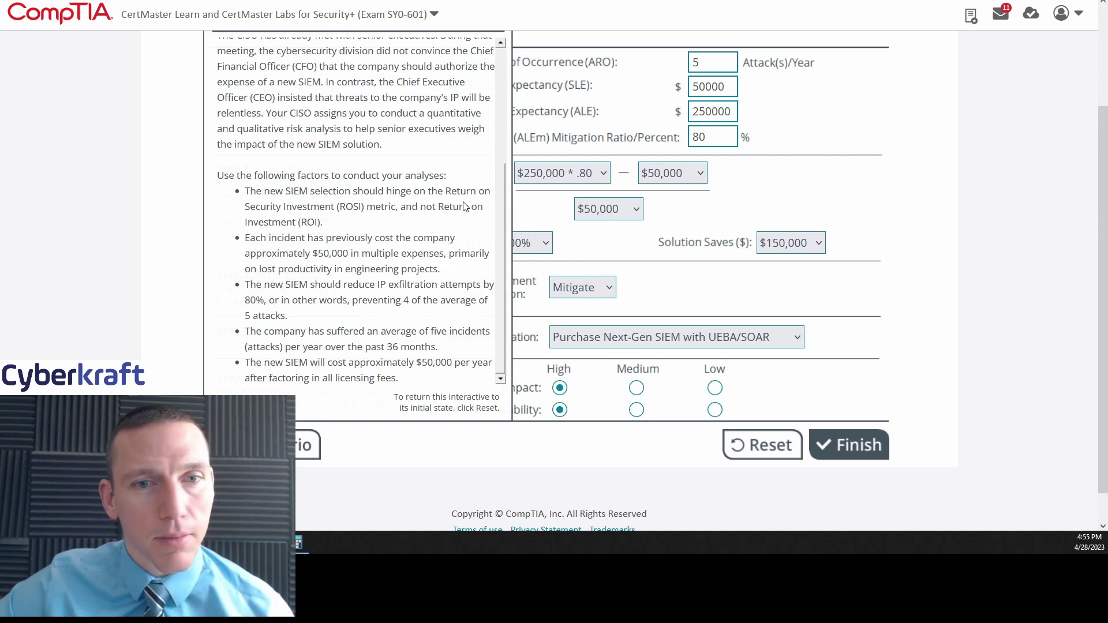
drag(501, 214, 506, 87)
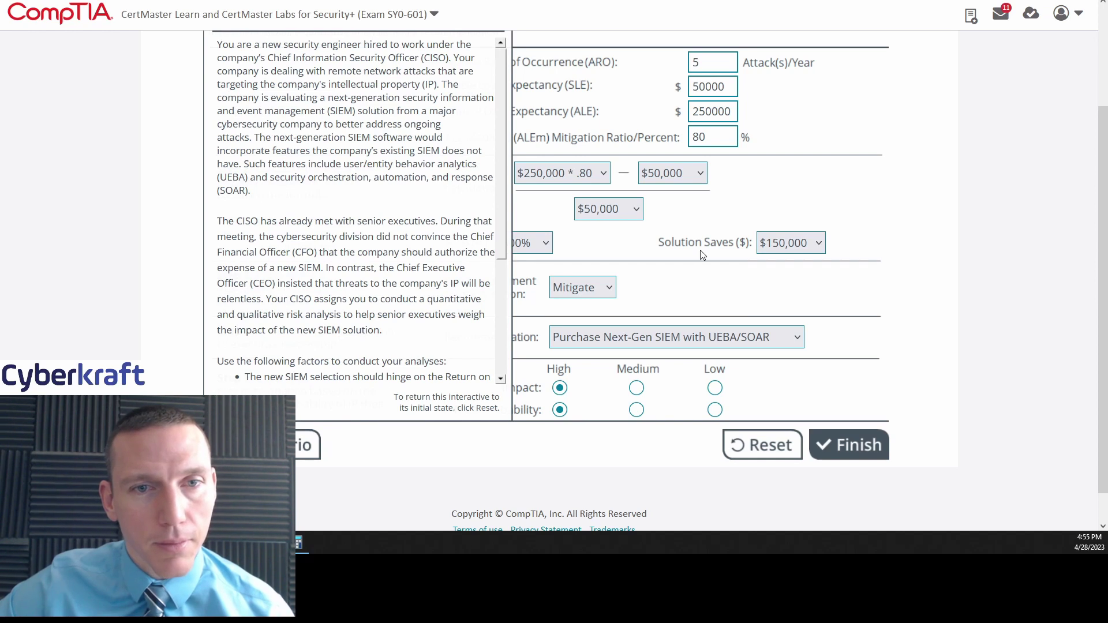
scroll(655, 273, up, 1)
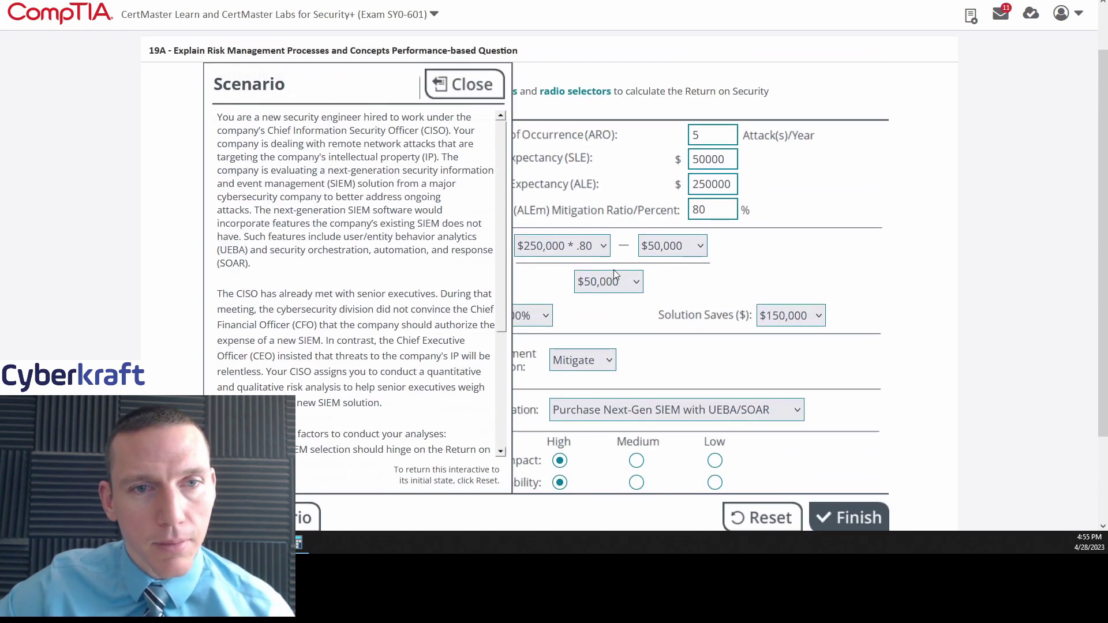
click(463, 86)
scroll(833, 348, down, 1)
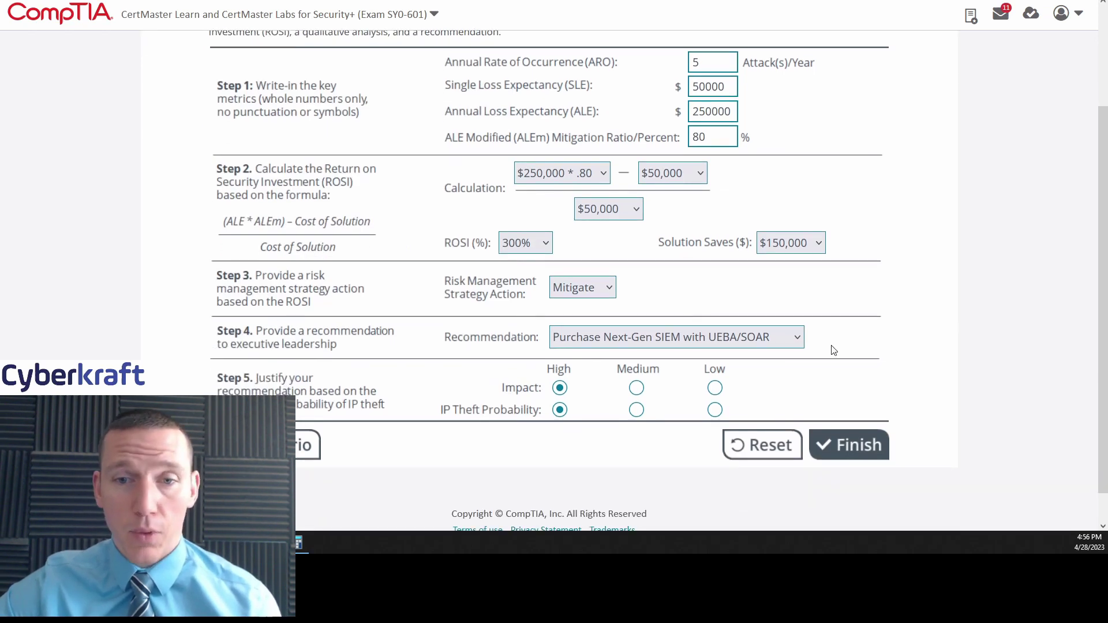
Submit the ROSI PBQ with Finish and review the 13/13 results and explanations
click(850, 449)
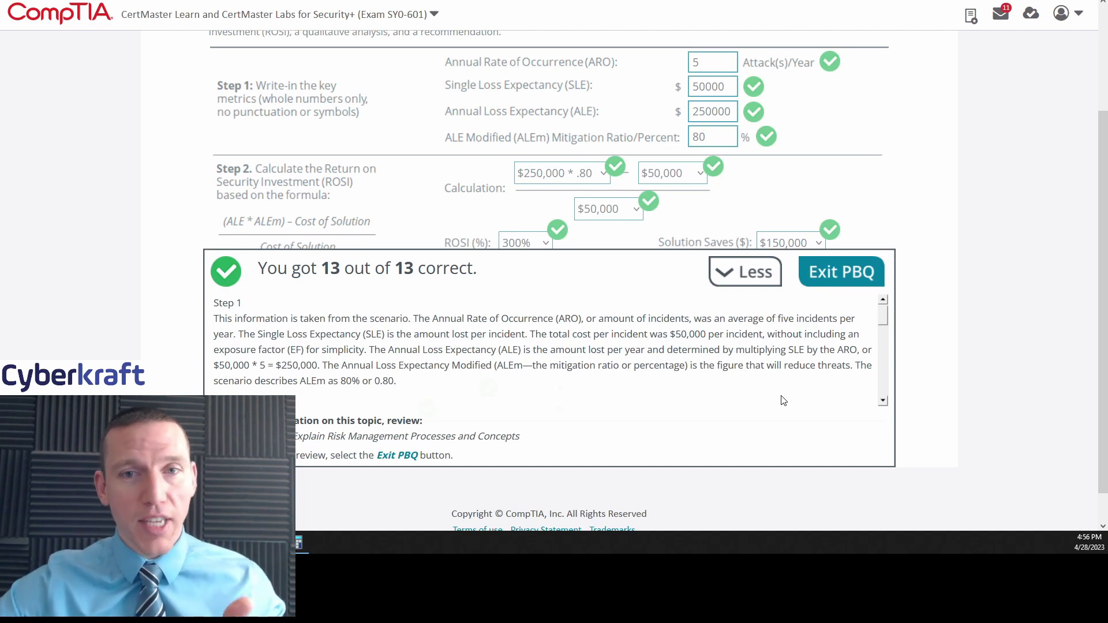
scroll(955, 319, up, 1)
scroll(955, 319, down, 1)
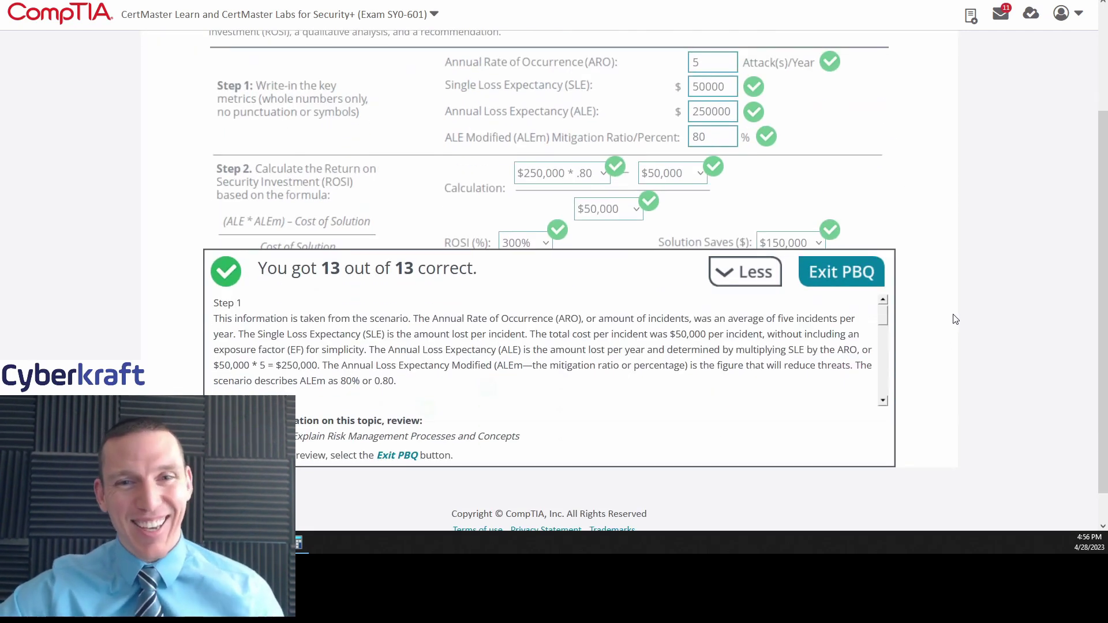
scroll(954, 319, up, 1)
scroll(955, 319, down, 1)
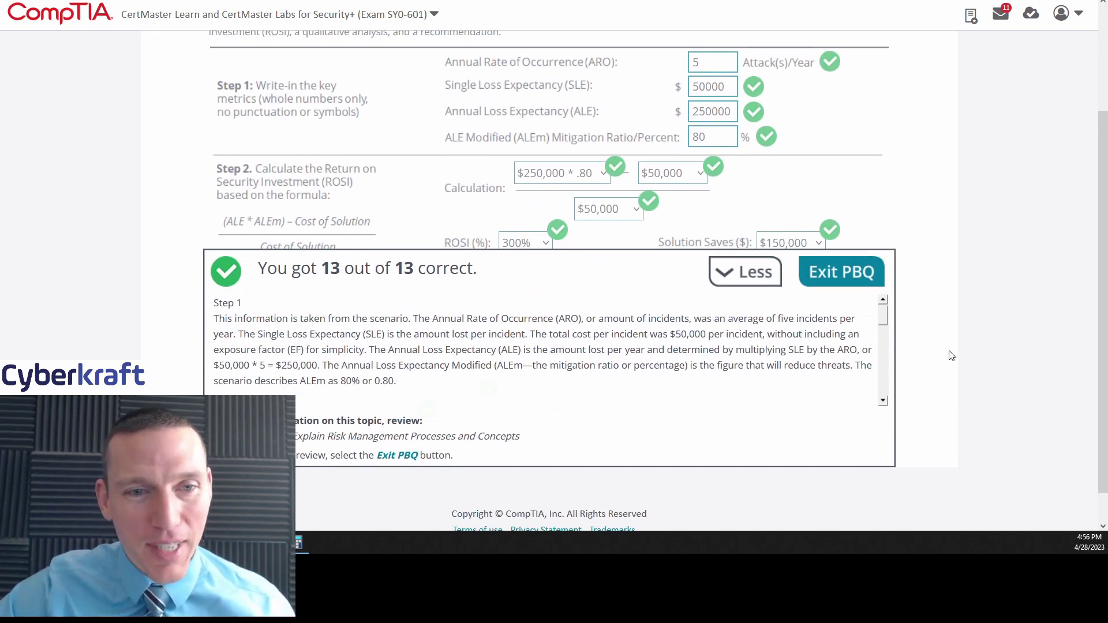
scroll(978, 317, down, 1)
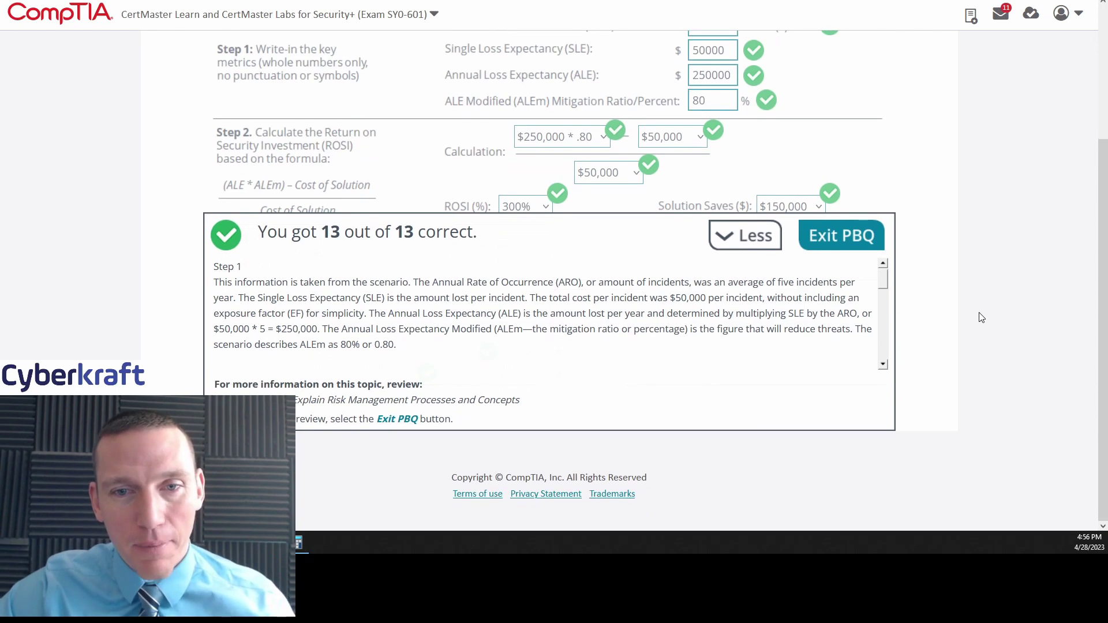
scroll(978, 319, up, 2)
scroll(975, 318, down, 2)
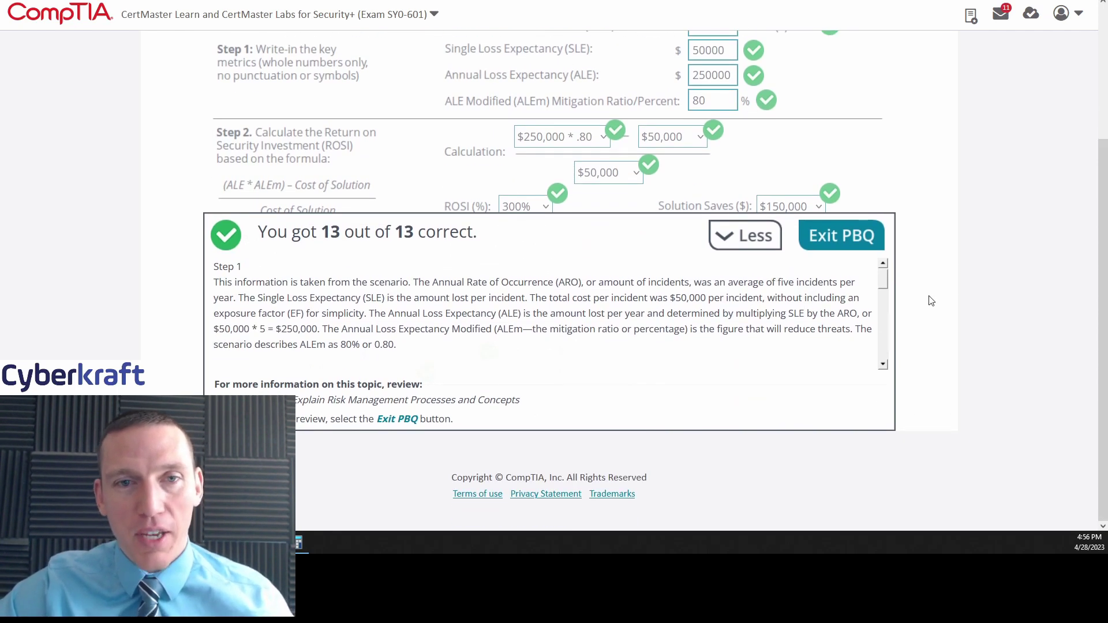
scroll(930, 301, up, 2)
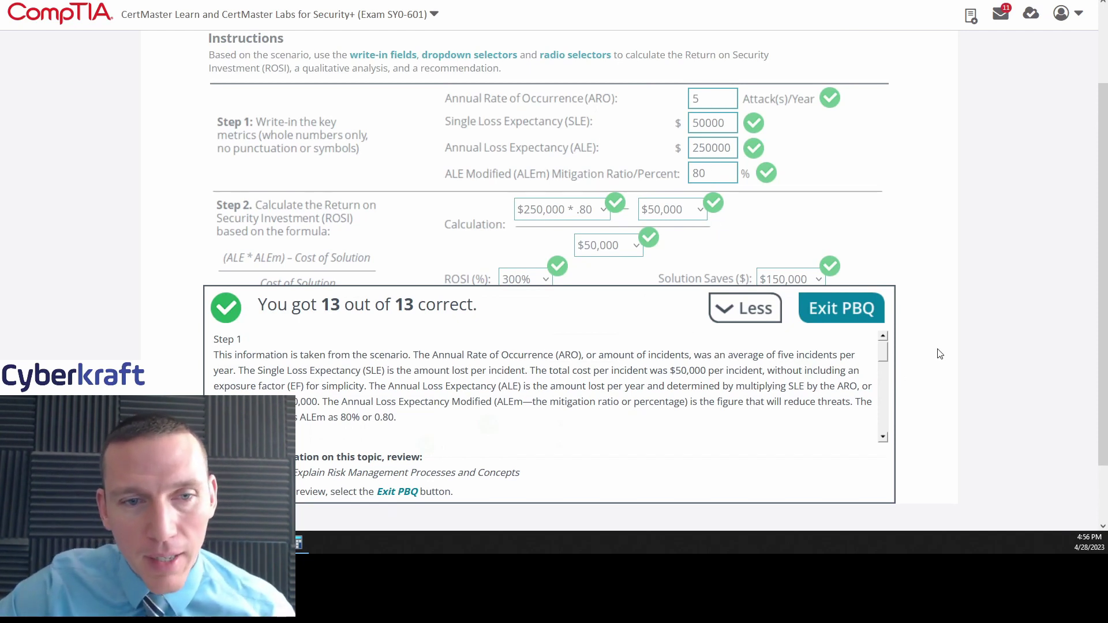
scroll(942, 351, down, 2)
drag(885, 289, 894, 360)
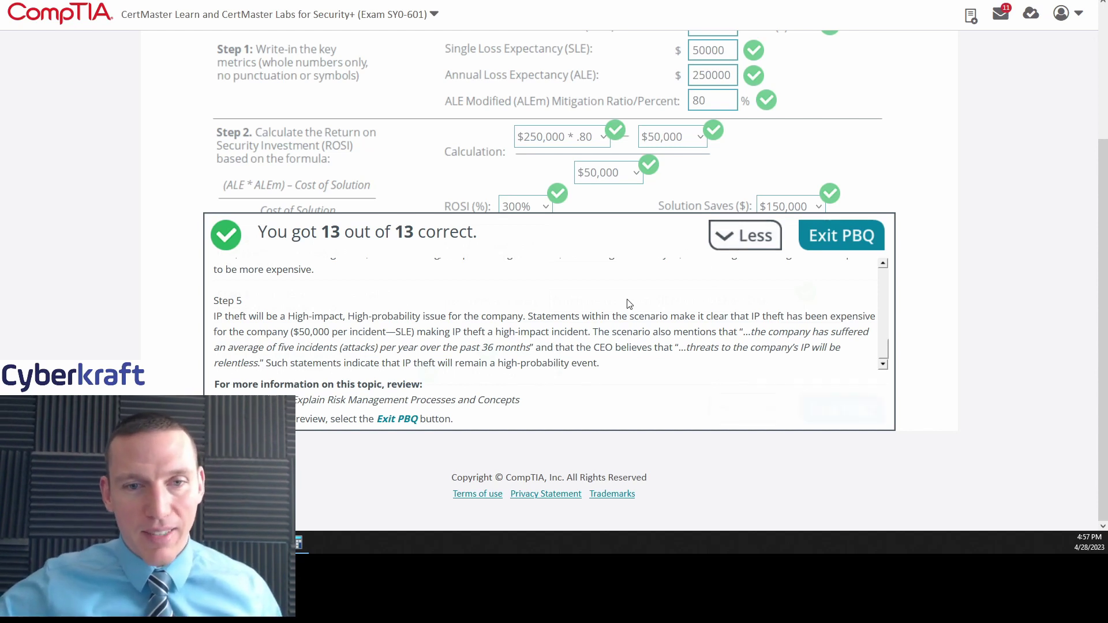
Collapse the results feedback, expand it, then collapse it again to show every checkmarked answer
click(737, 241)
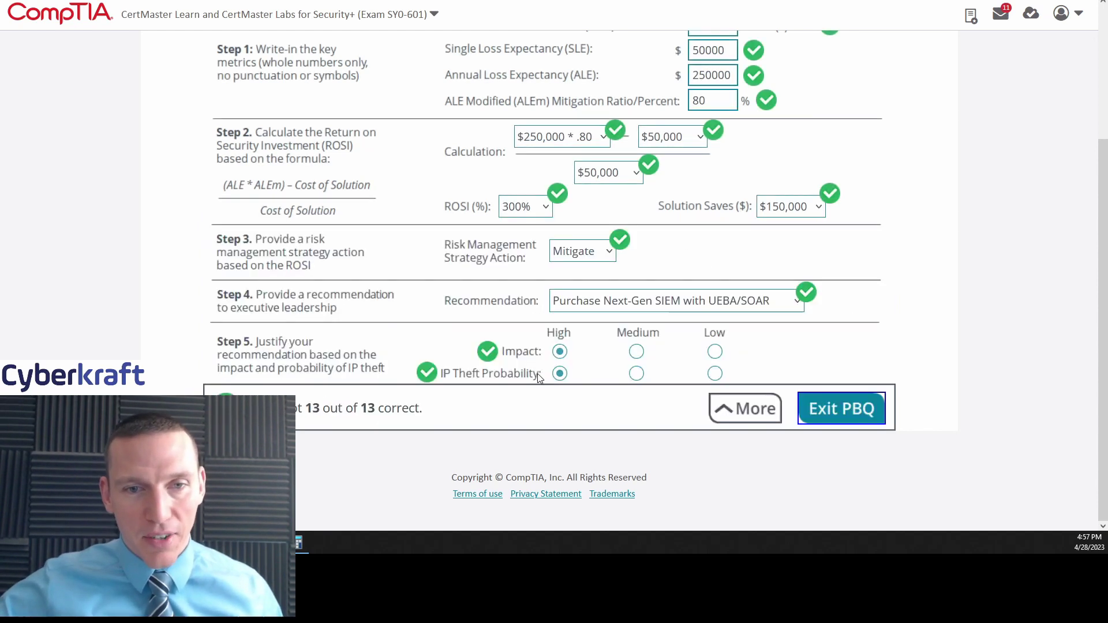
click(745, 408)
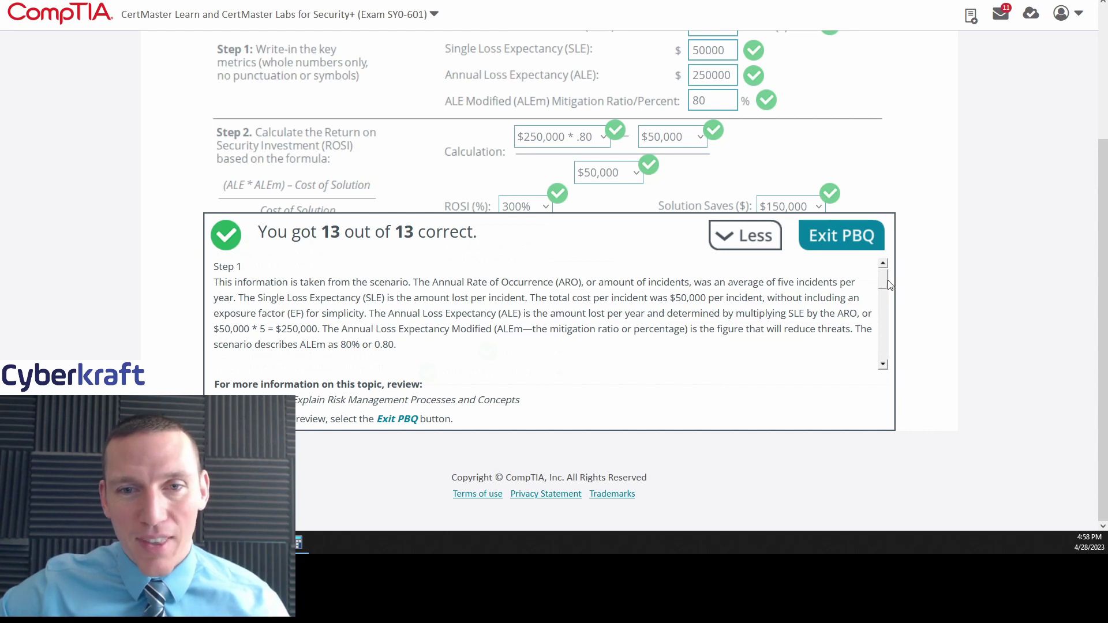
click(743, 235)
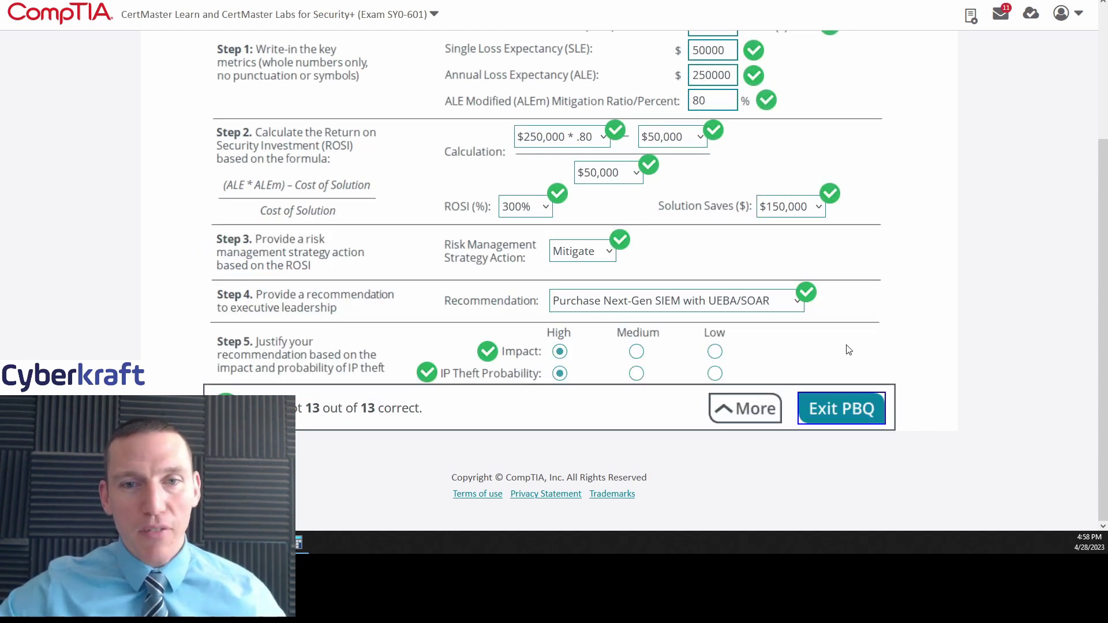
scroll(848, 351, up, 1)
scroll(849, 350, up, 1)
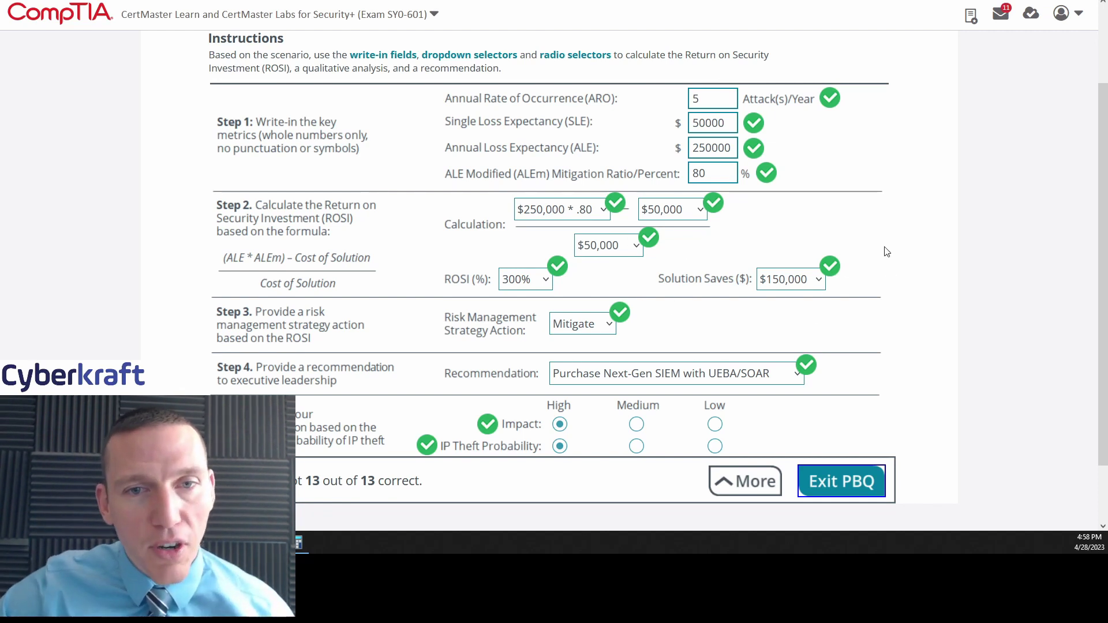
click(738, 483)
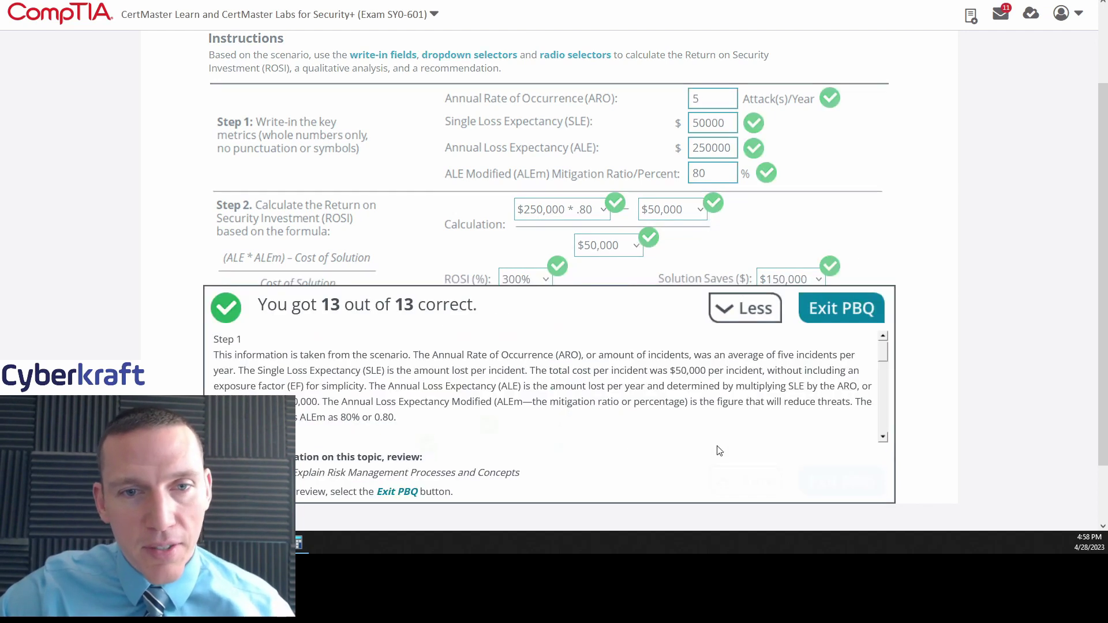
scroll(954, 389, down, 1)
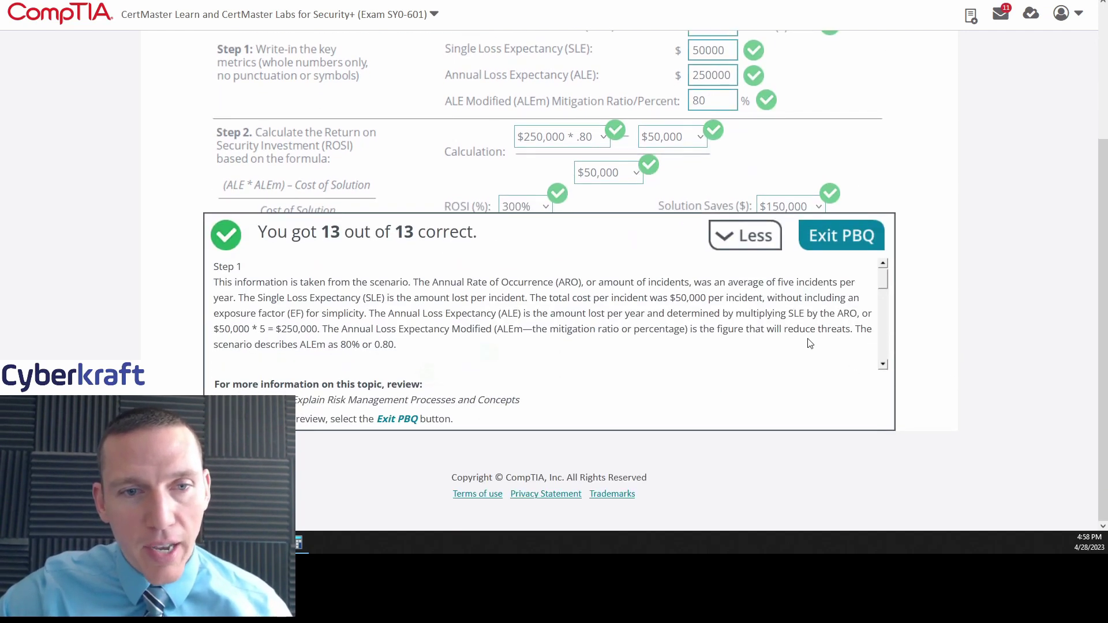
scroll(808, 342, down, 6)
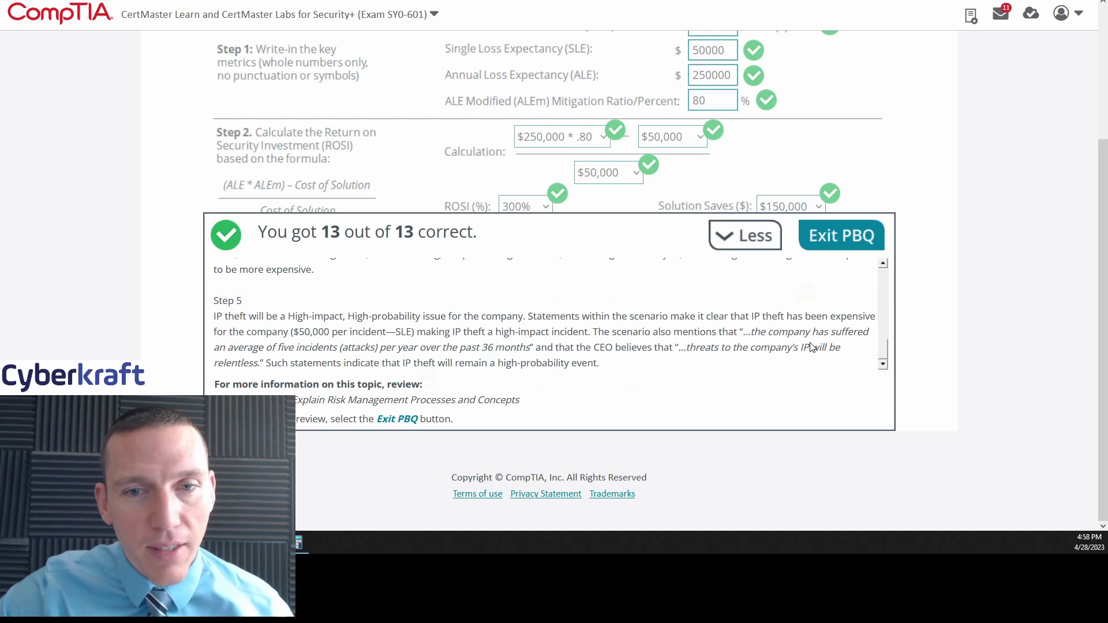
scroll(810, 343, up, 8)
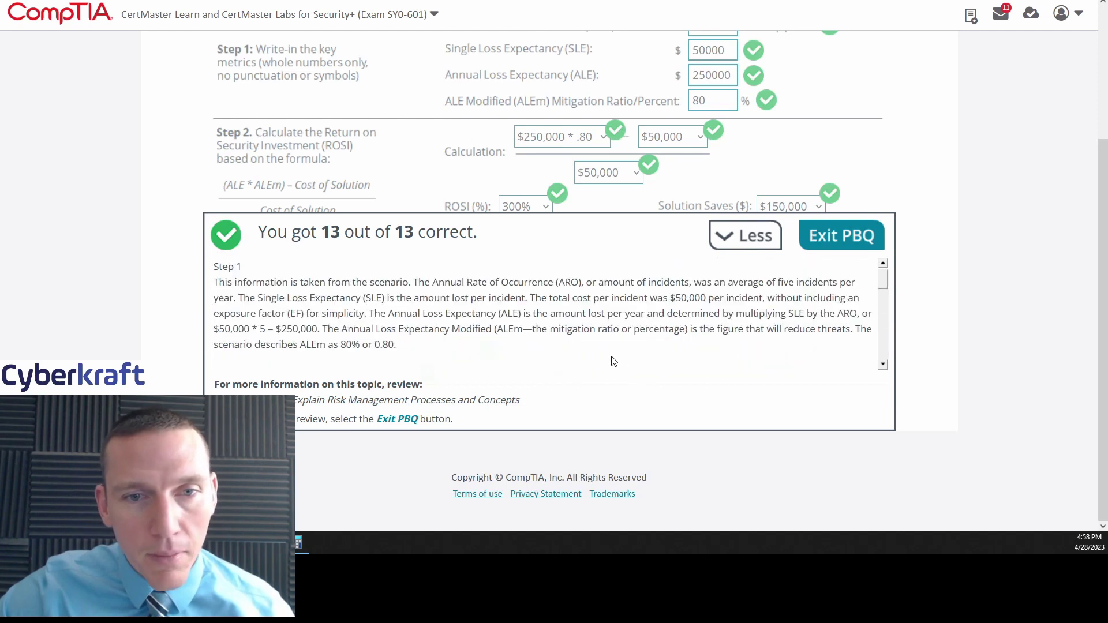
click(724, 244)
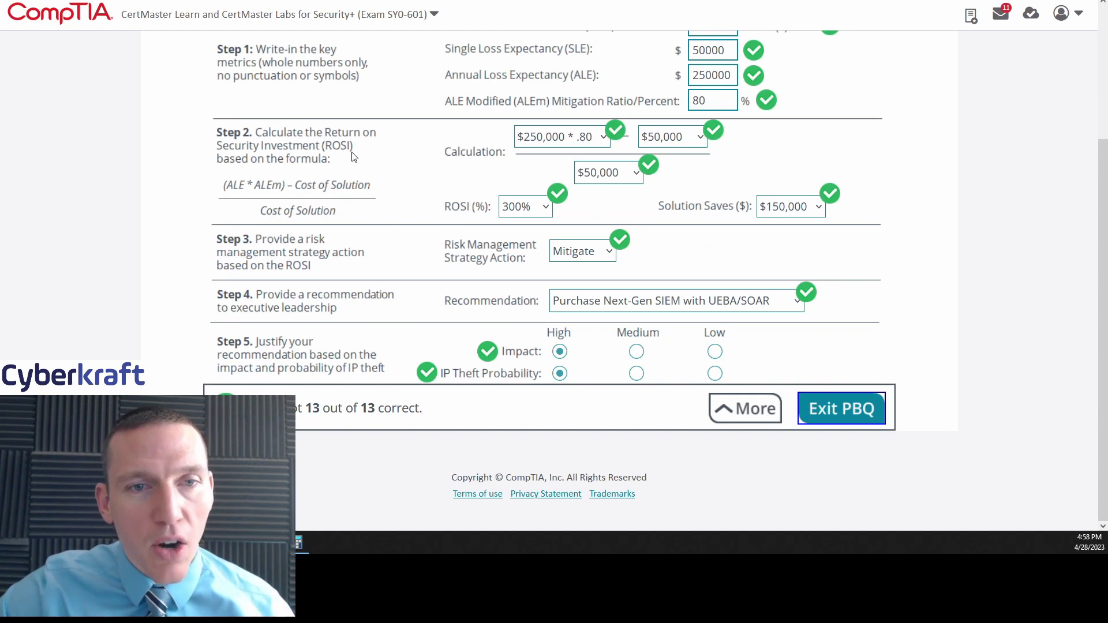
scroll(893, 254, up, 1)
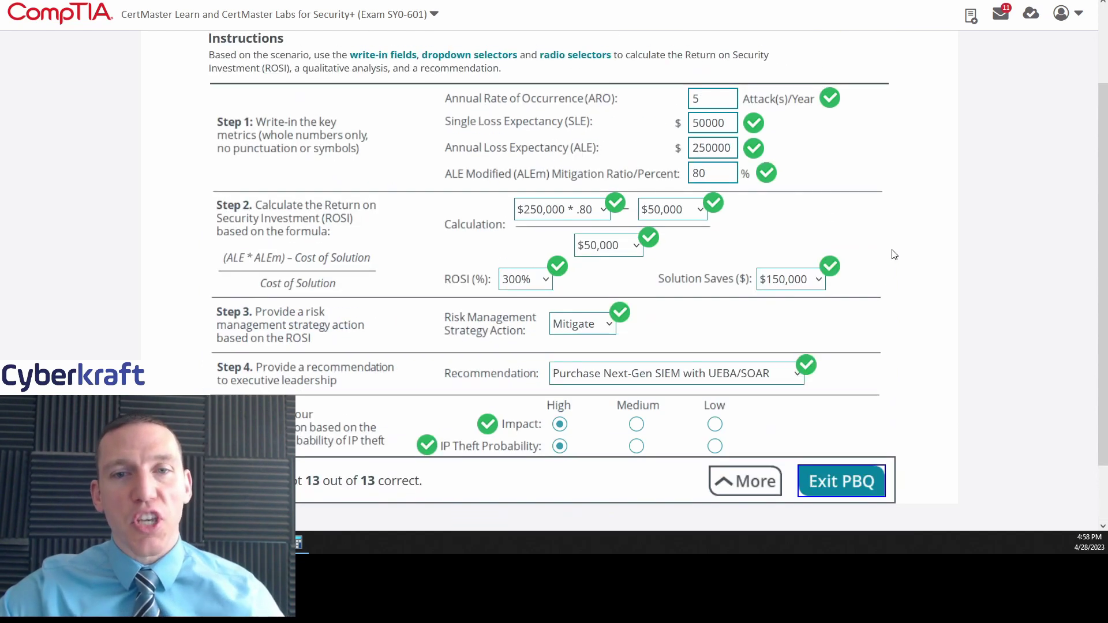